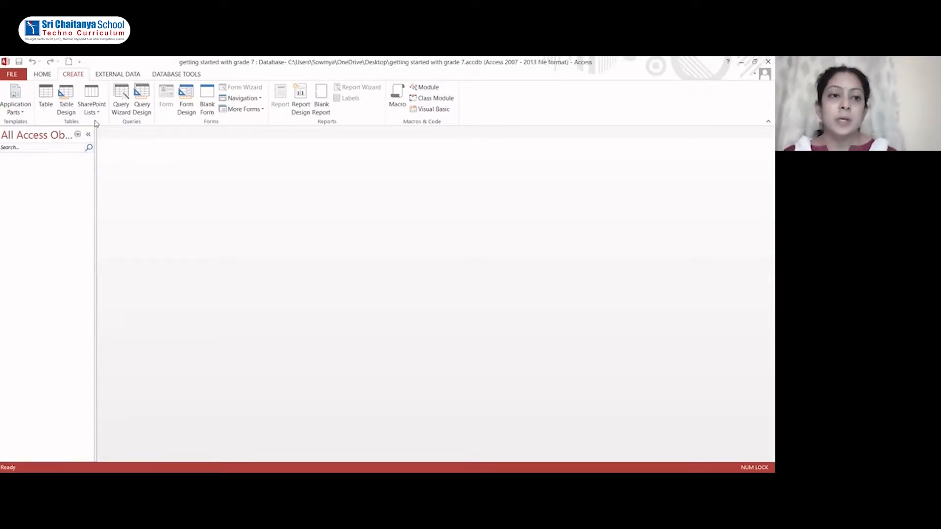
- Create a new table in the database and rename its ID field to Student ID
left_click(47, 93)
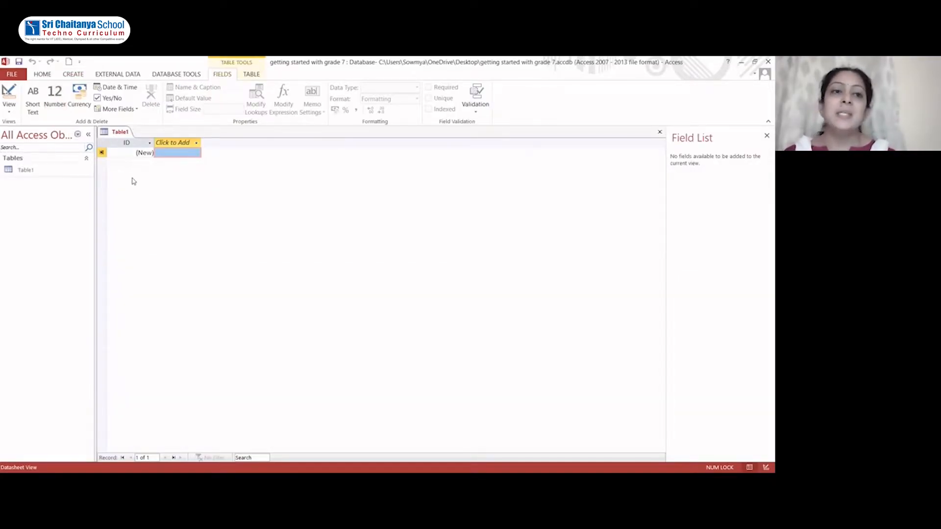
double_click(129, 142)
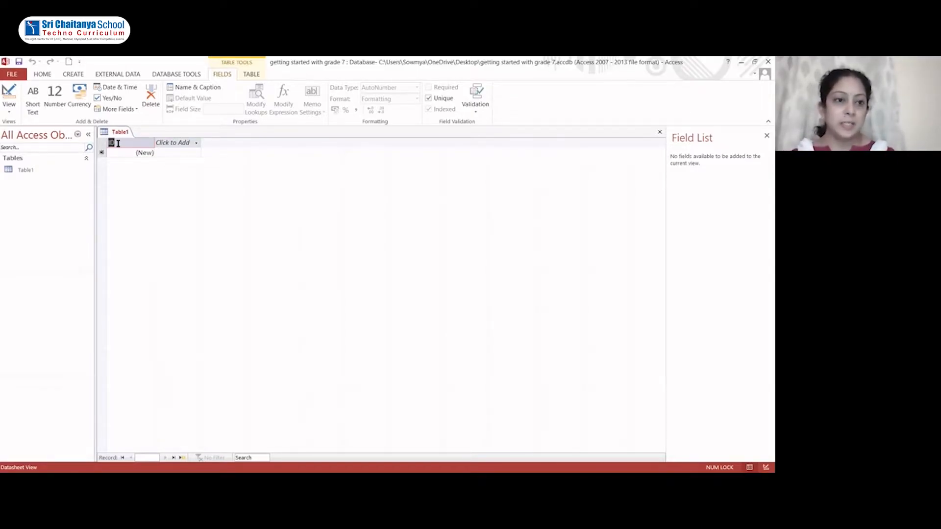
type("Stu")
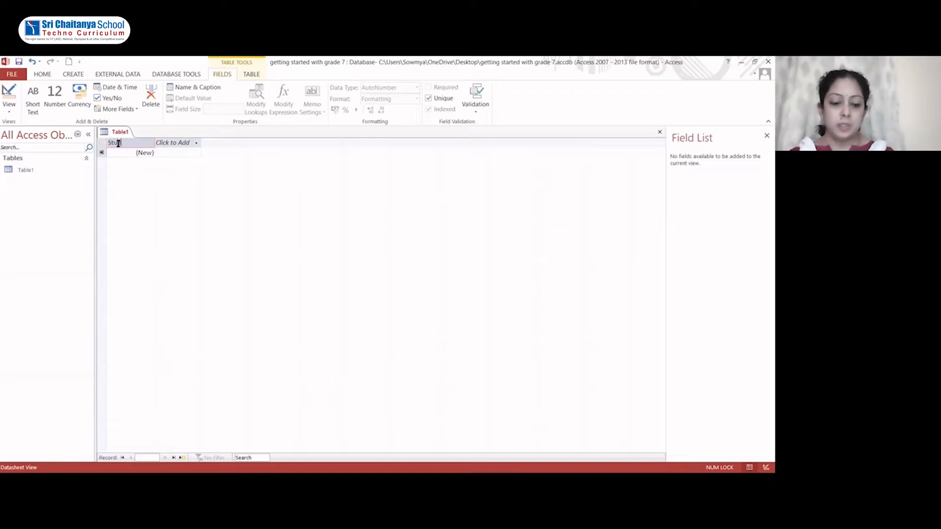
type("dent")
type(" ID")
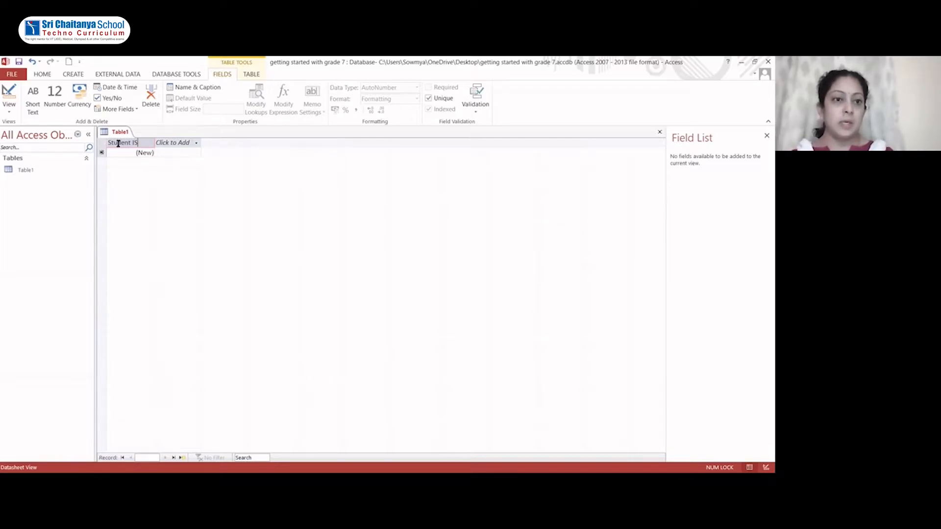
key("BackSpace")
type("D")
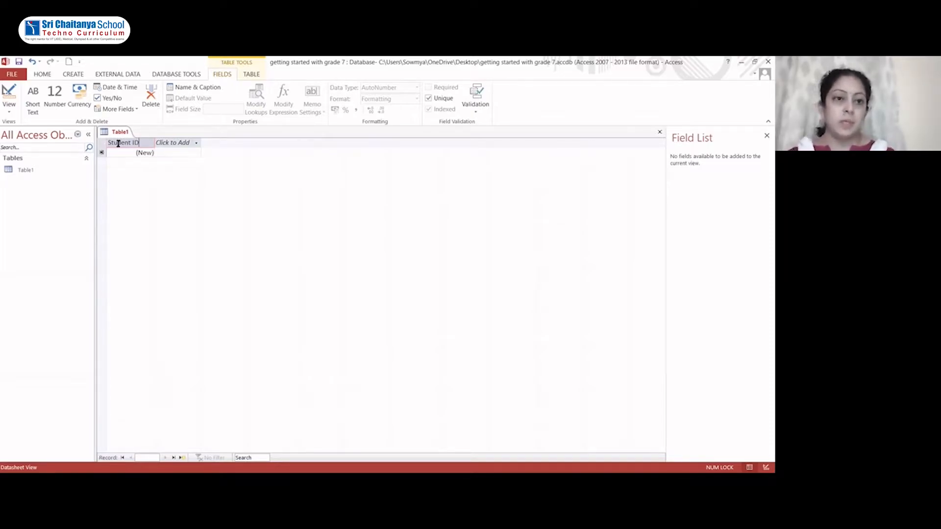
- Add a Short Text field named Student Name after the Student ID field
left_click(178, 145)
left_click(182, 147)
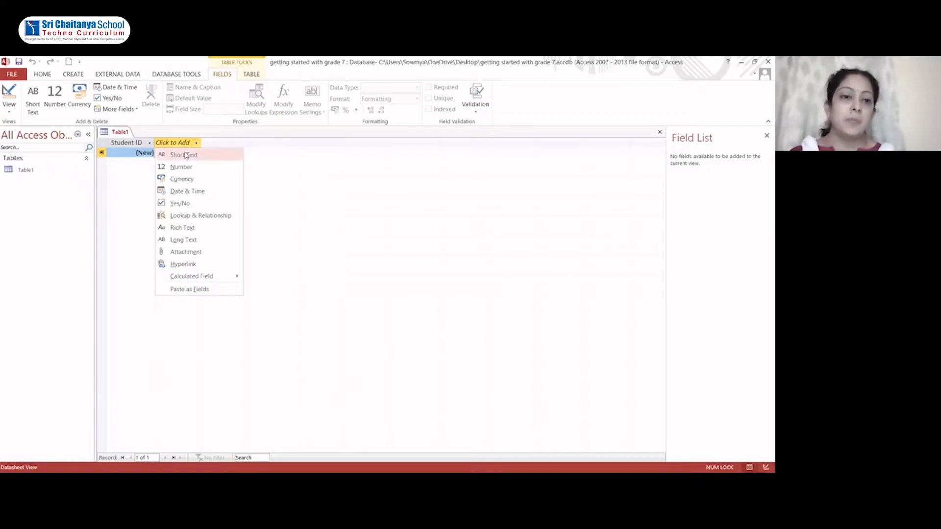
left_click(186, 155)
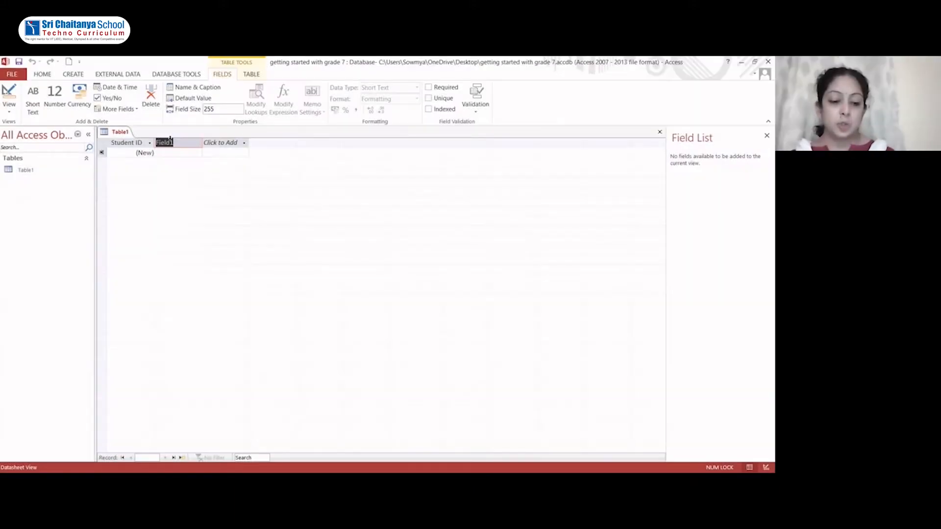
type("Stude")
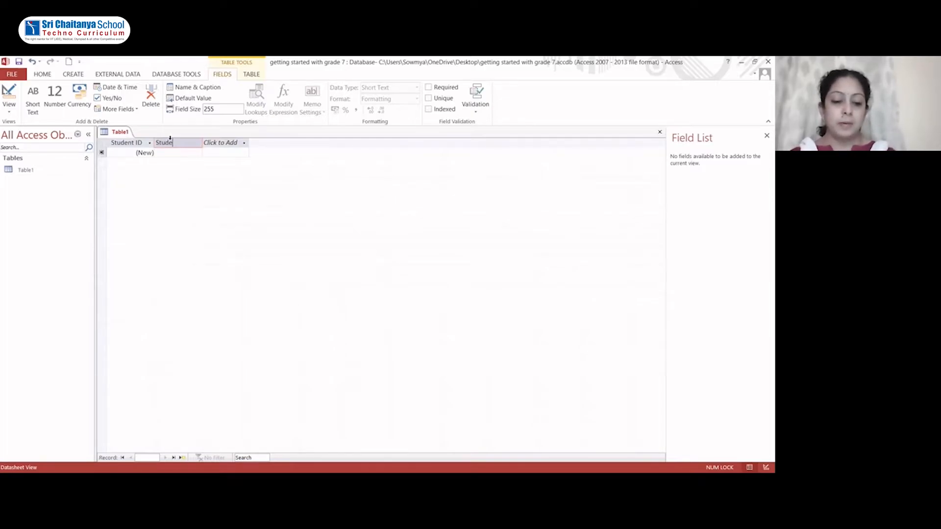
type("nt Name")
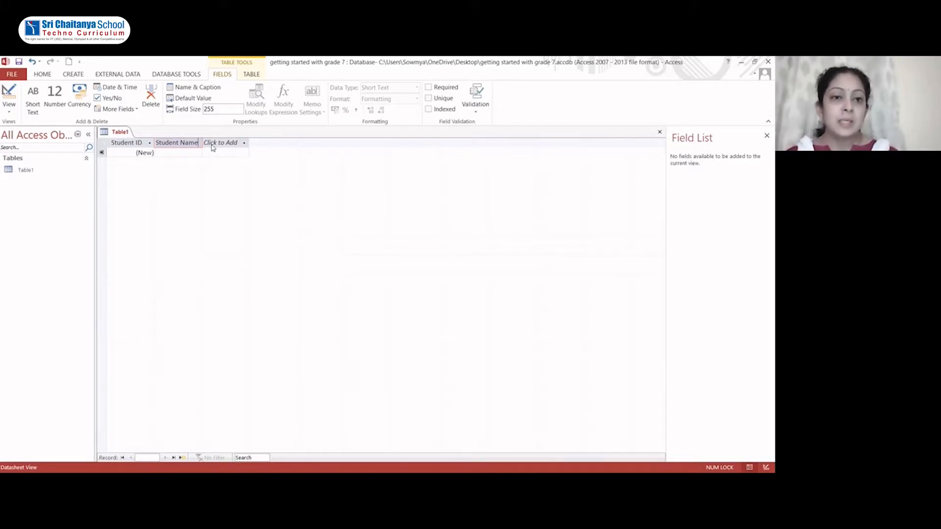
- Add a Number field named Roll No after the Student Name field
left_click(236, 145)
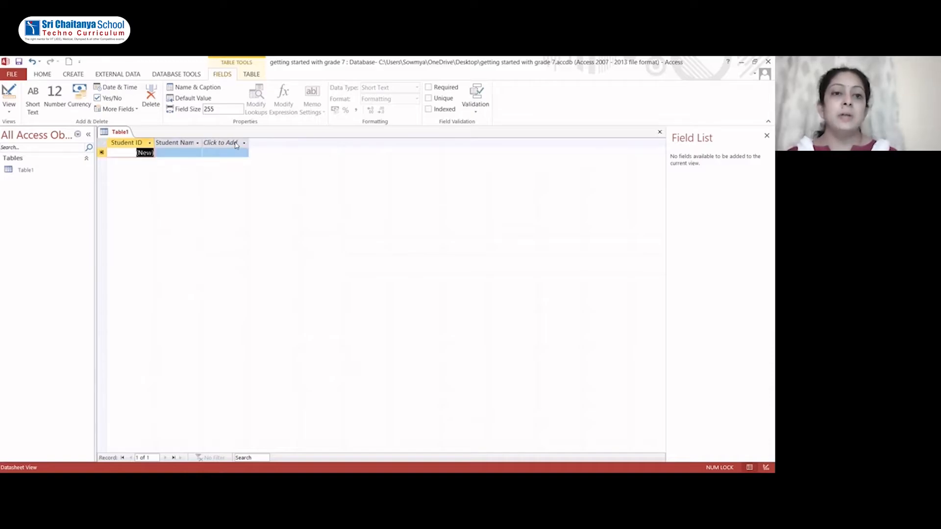
left_click(236, 145)
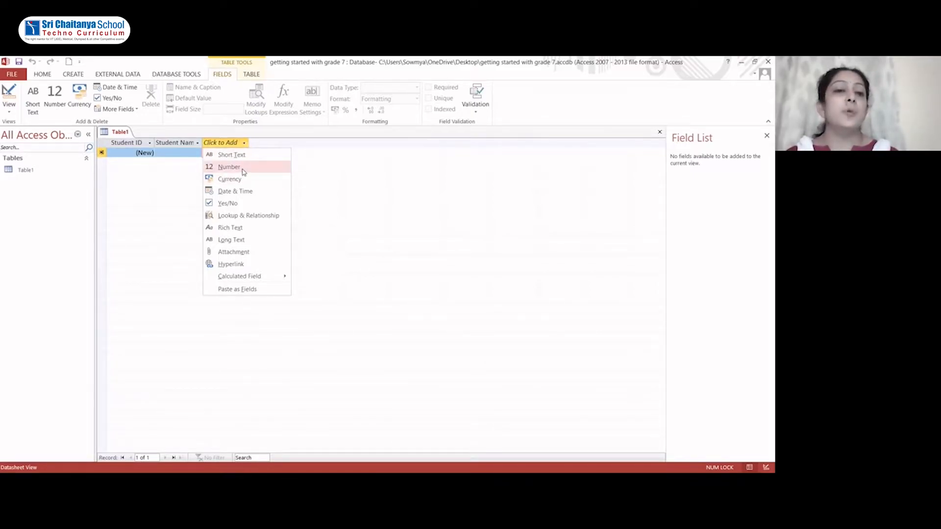
left_click(242, 170)
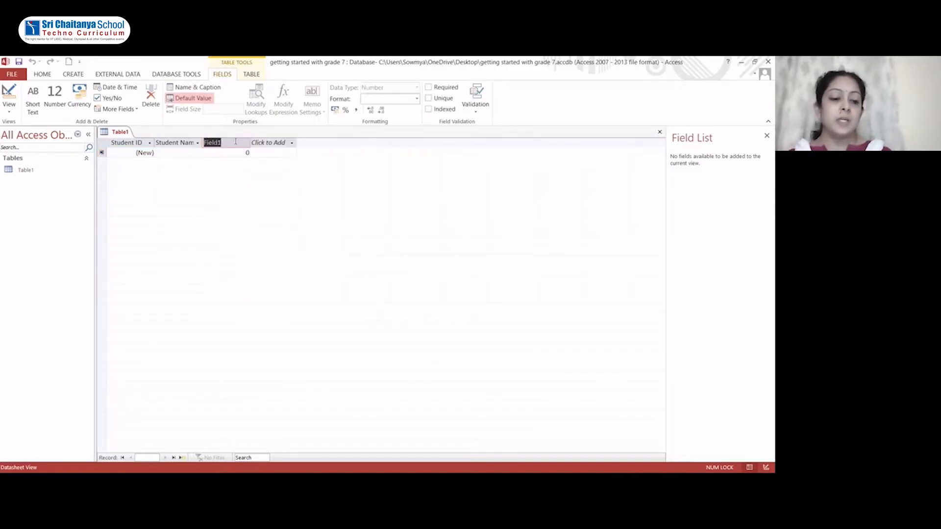
type("Roll")
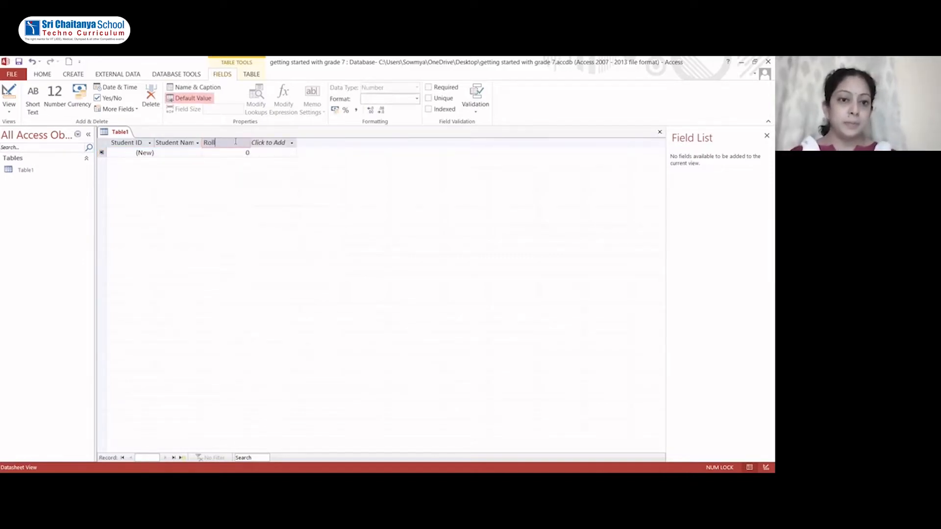
type(" No")
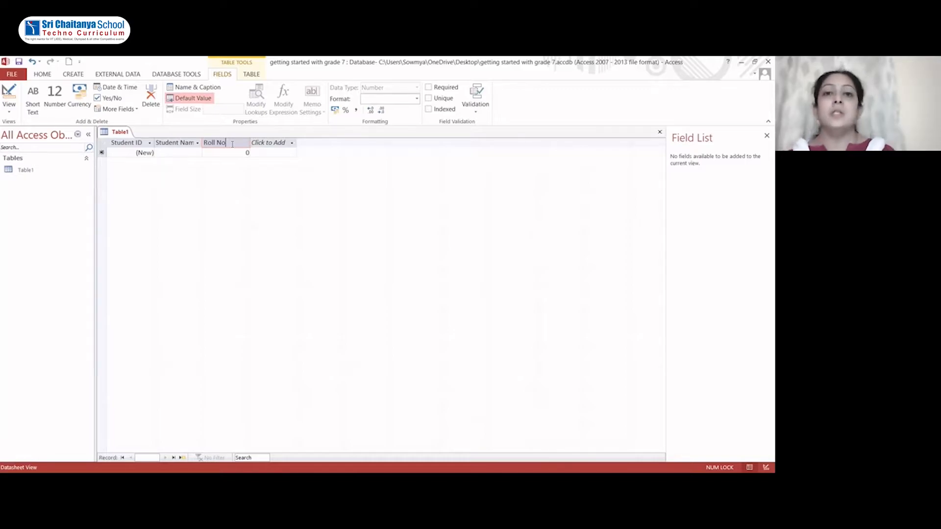
key("Return")
- Add a Date & Time field named Date of birth after the Roll No field
left_click(274, 144)
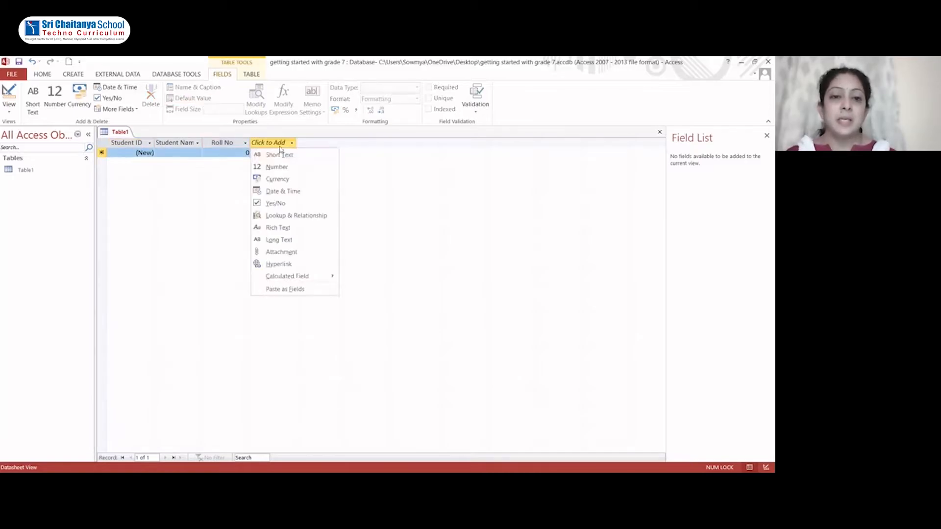
left_click(294, 192)
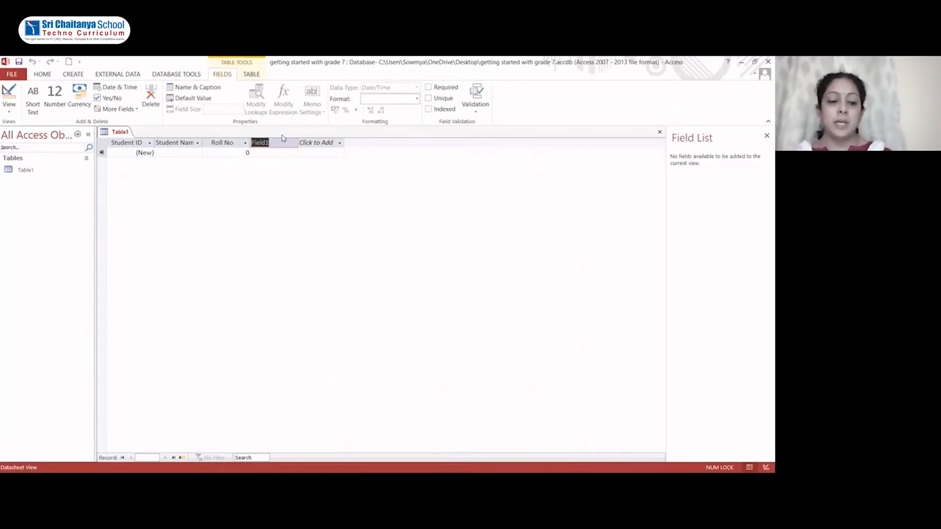
type("Date")
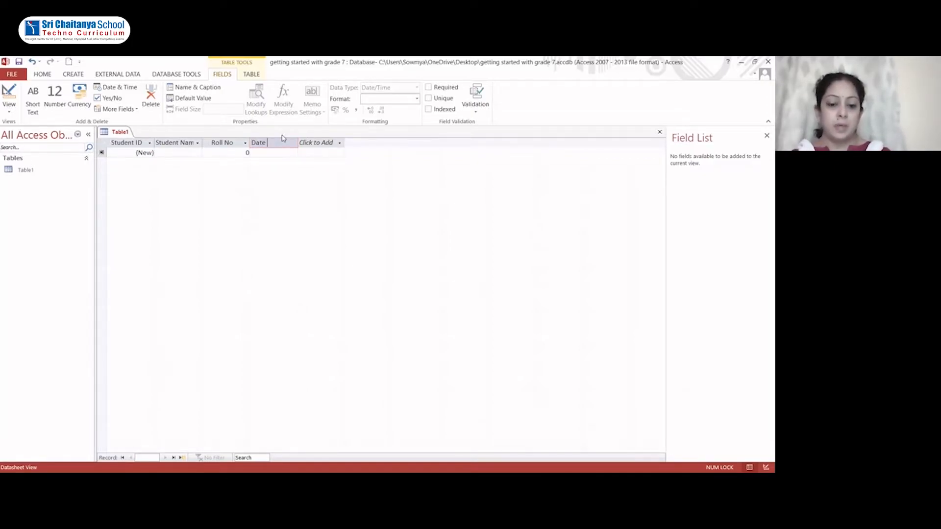
type(" of birth")
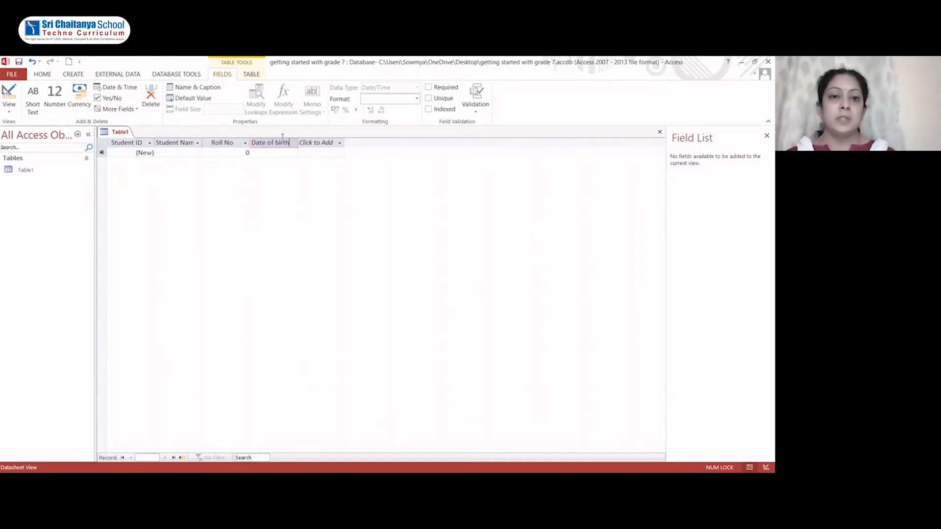
left_click(287, 154)
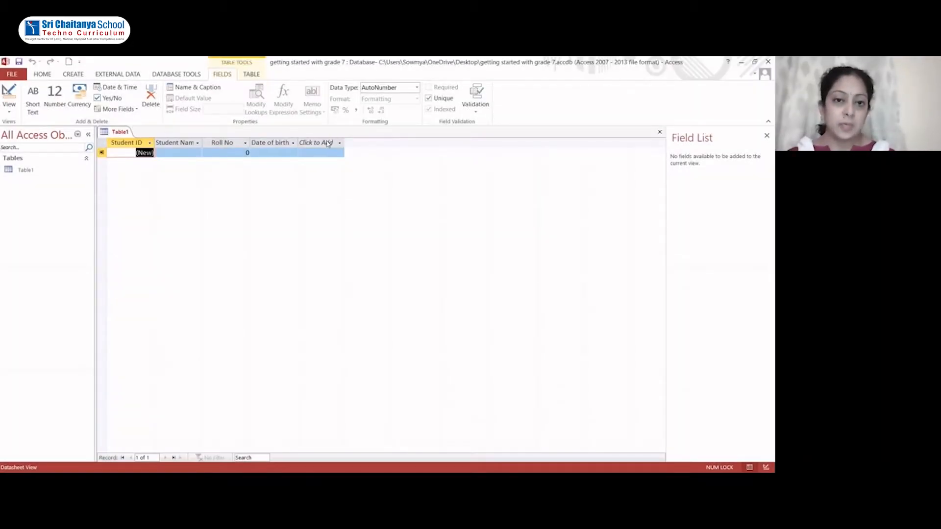
- Add a Long Text field named Address after the Date of birth field
left_click(328, 144)
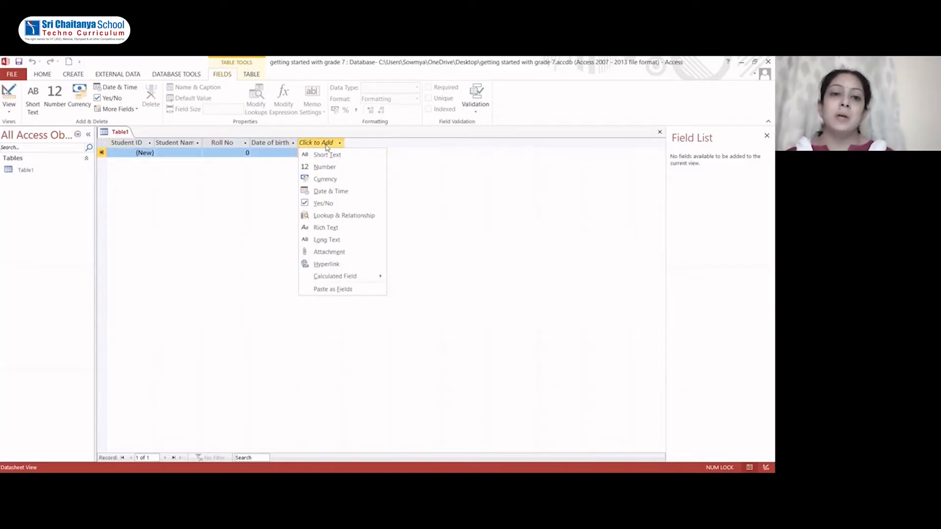
left_click(327, 240)
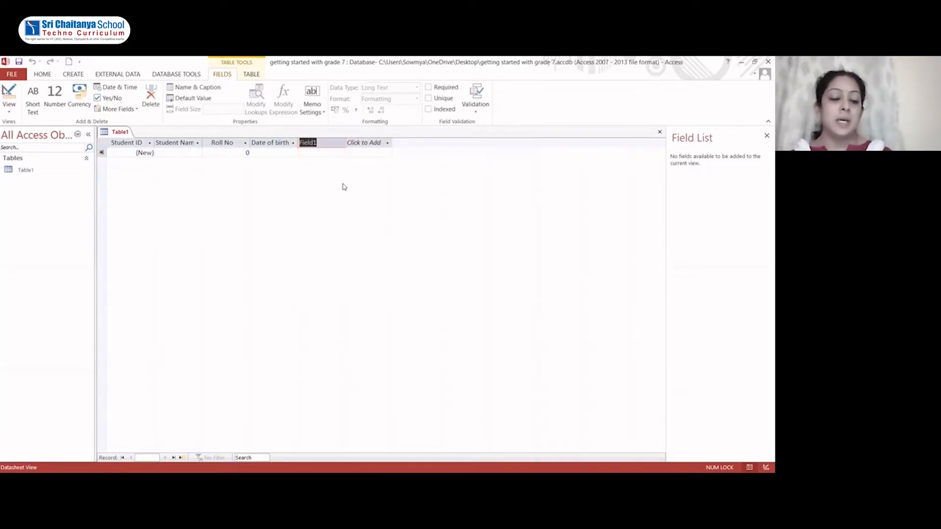
type("Add")
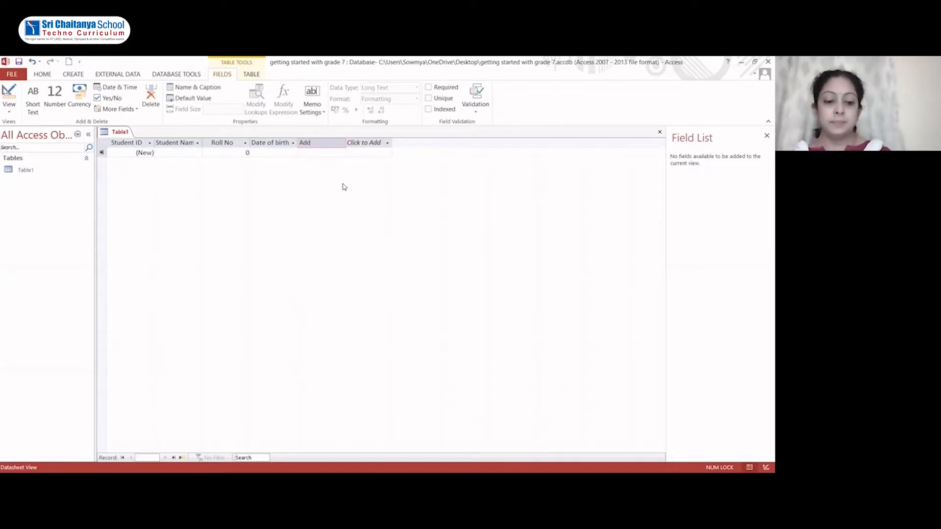
type("ress")
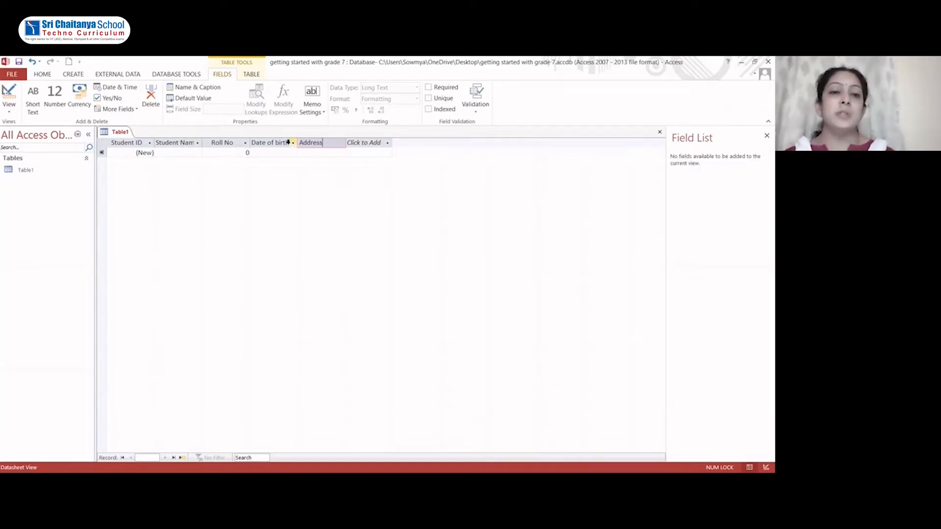
left_click(332, 153)
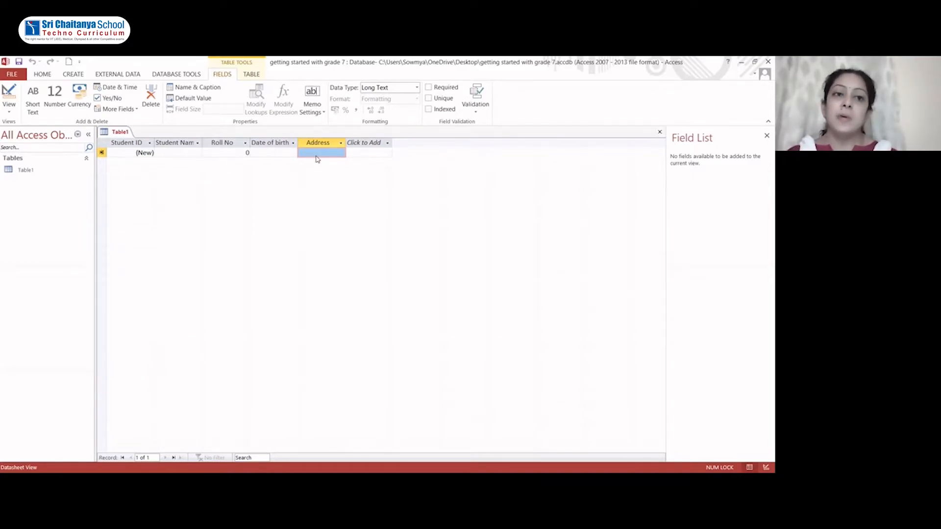
- Save the table under the name Student ID
right_click(123, 133)
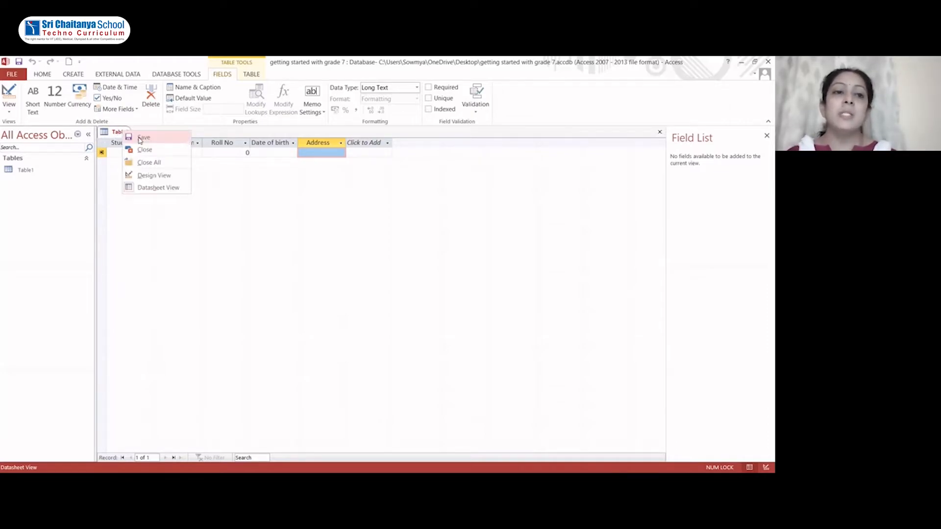
left_click(142, 138)
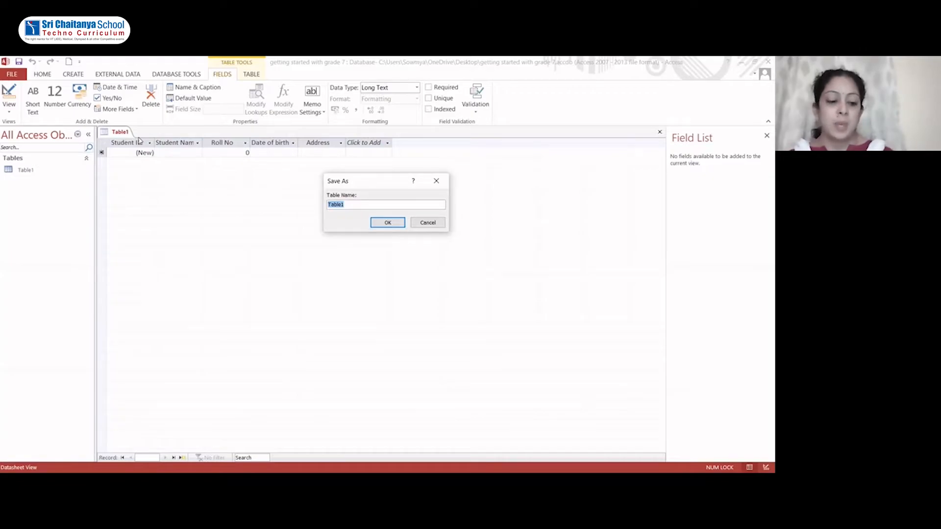
type("S")
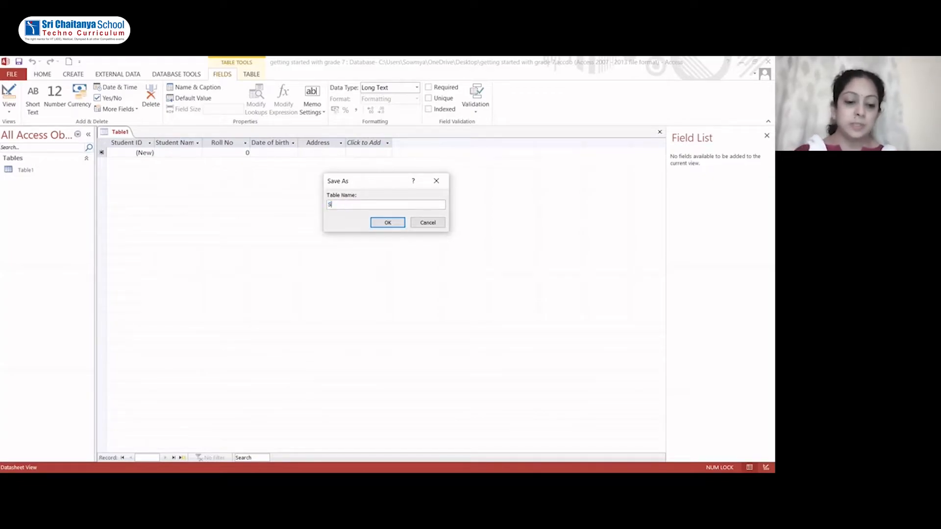
type("tuden")
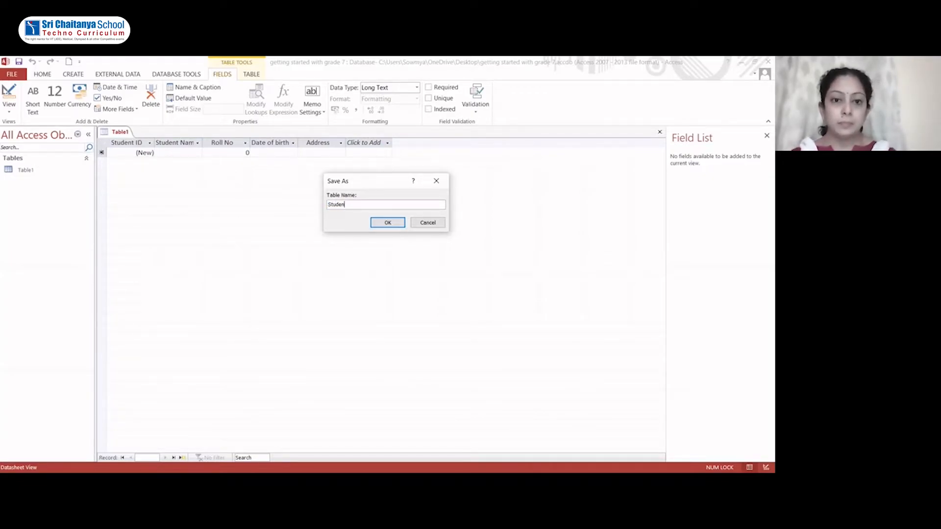
type("t ID")
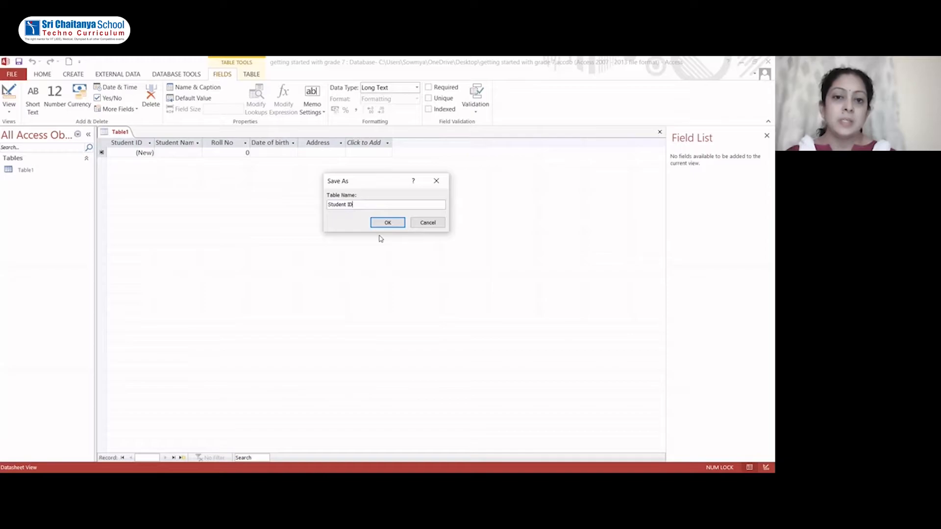
left_click(388, 222)
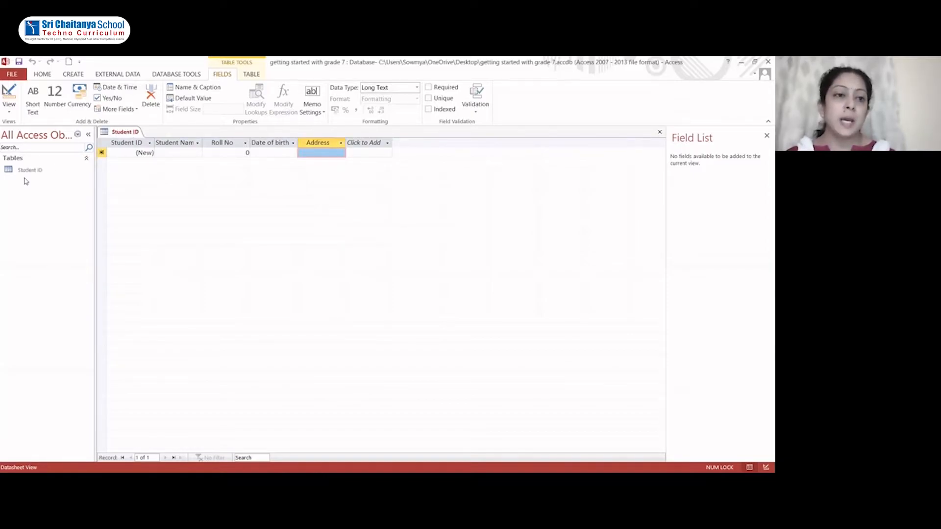
- Open the Student ID table for data entry and try to clear the Student ID value of the new record
left_click(42, 171)
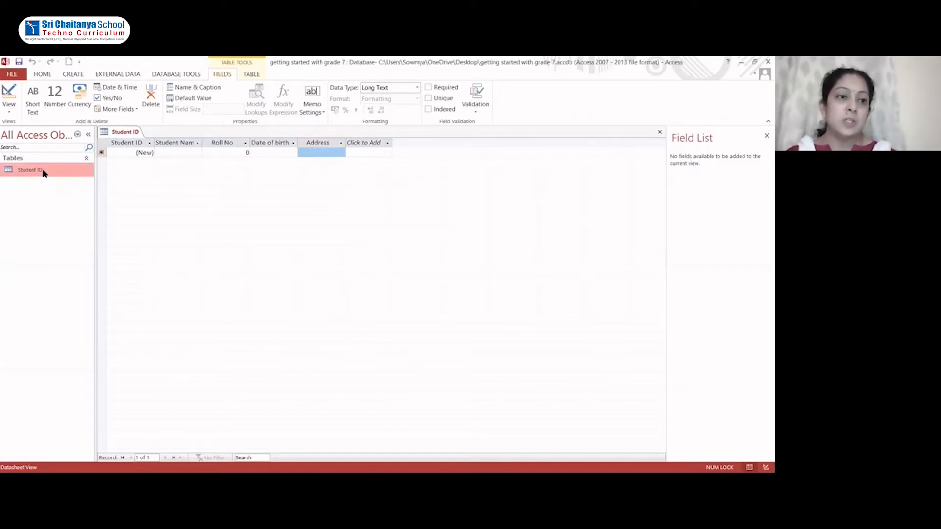
double_click(28, 171)
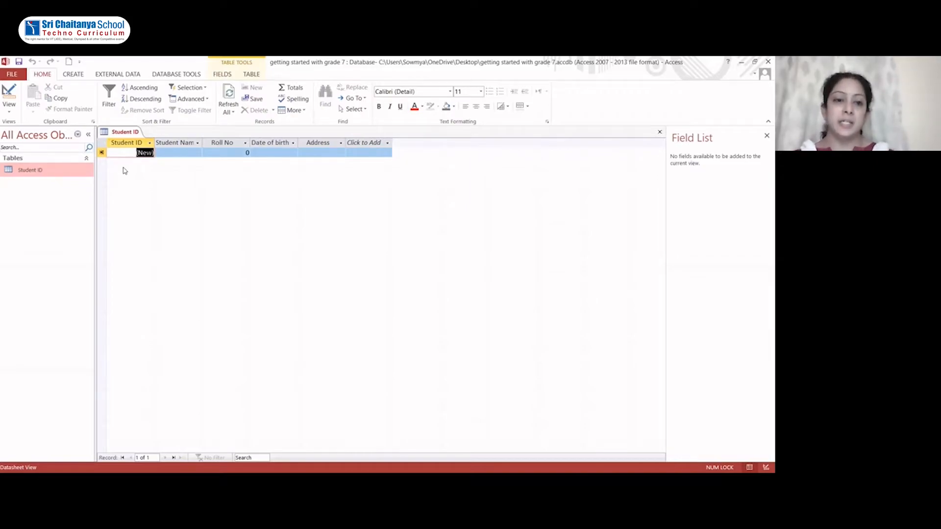
left_click(146, 153)
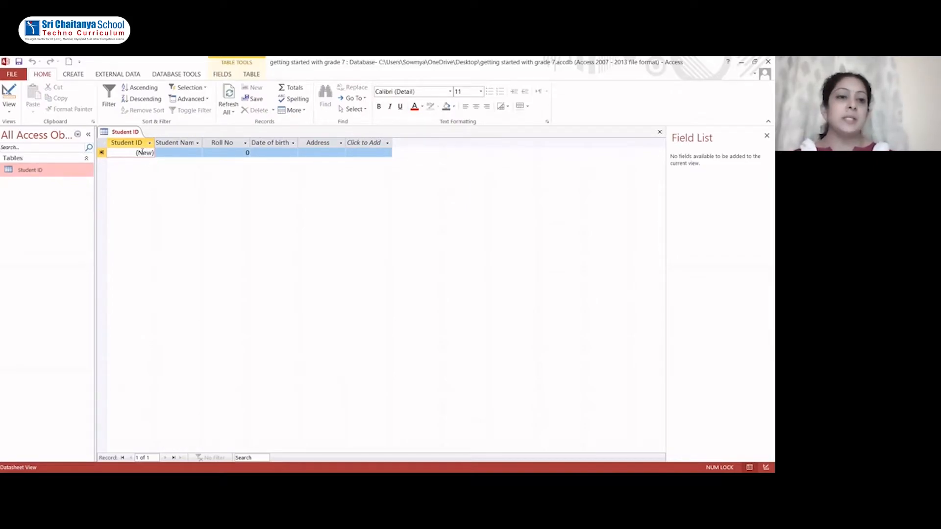
key("BackSpace")
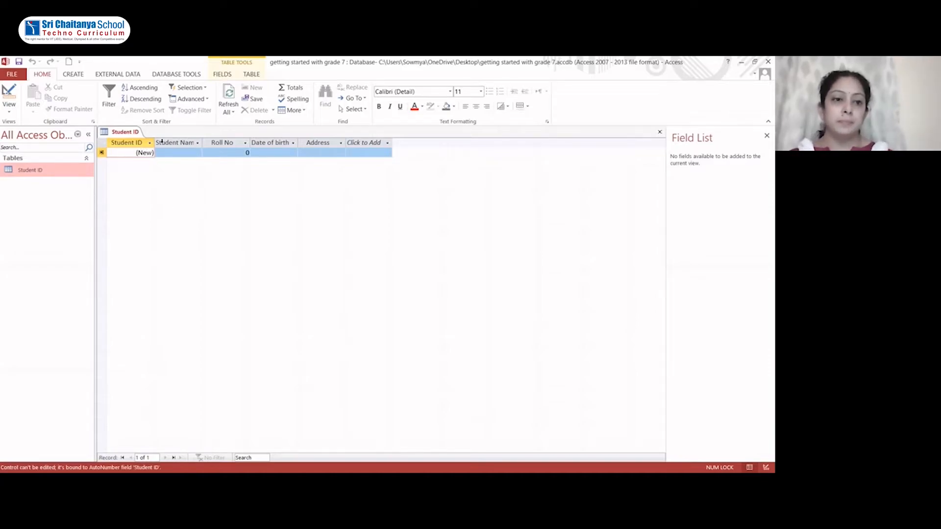
- Enter the student's name and roll number 1 in the first record
key("Tab")
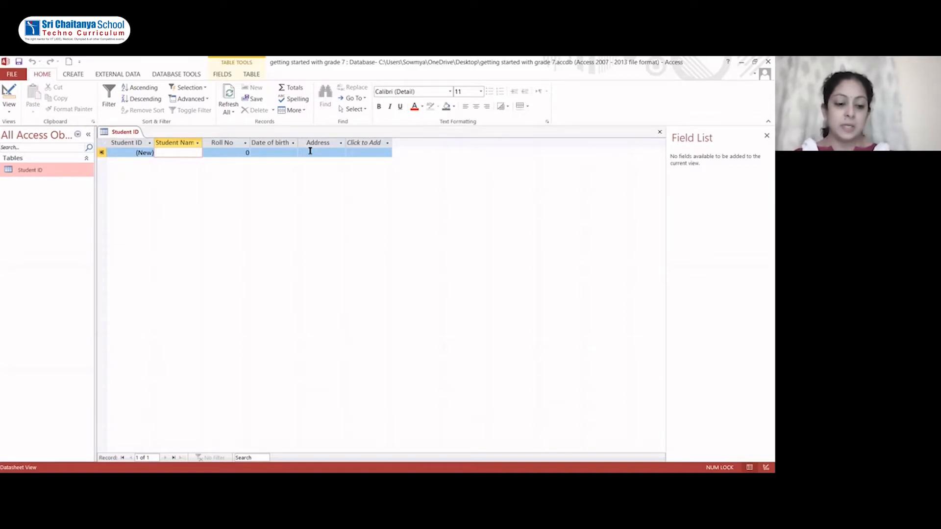
type("Ay")
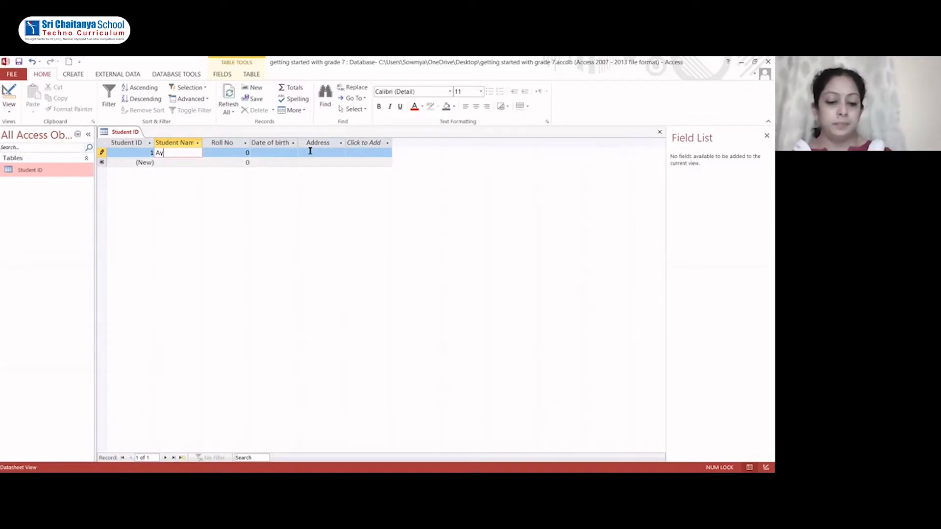
type("ush")
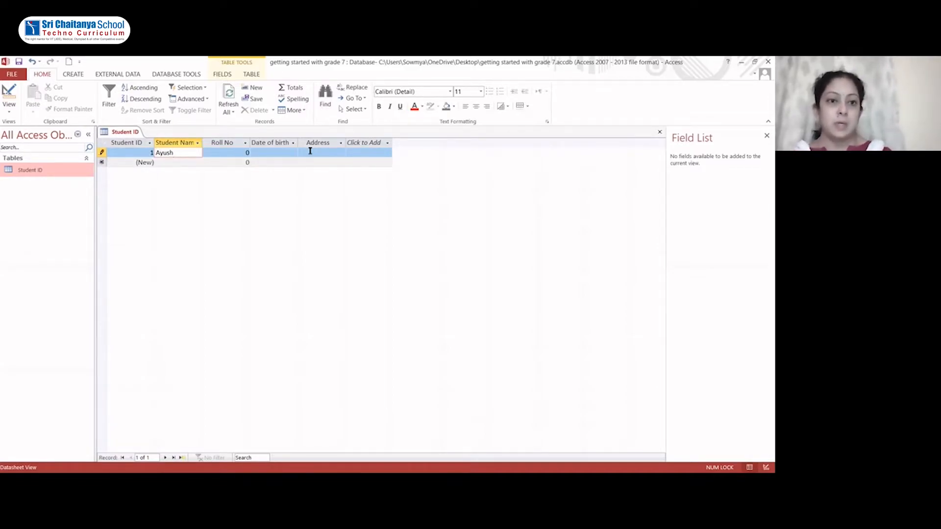
key("Tab")
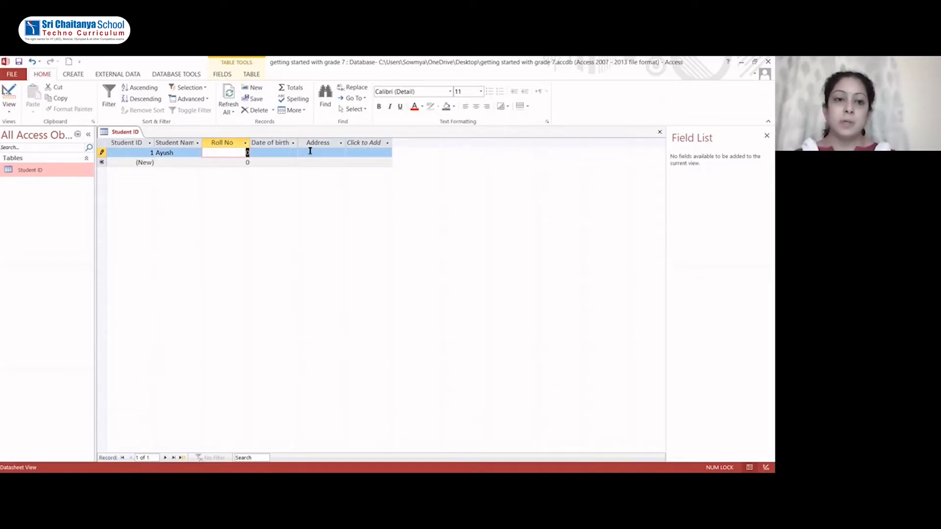
type("1")
key("Tab")
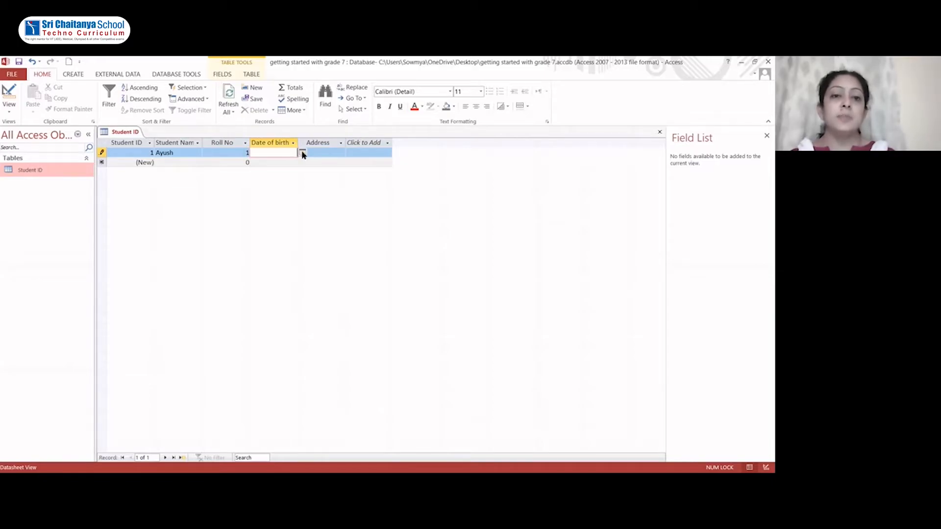
- Complete the first record with the student's date of birth and Mumbai as the address
left_click(302, 153)
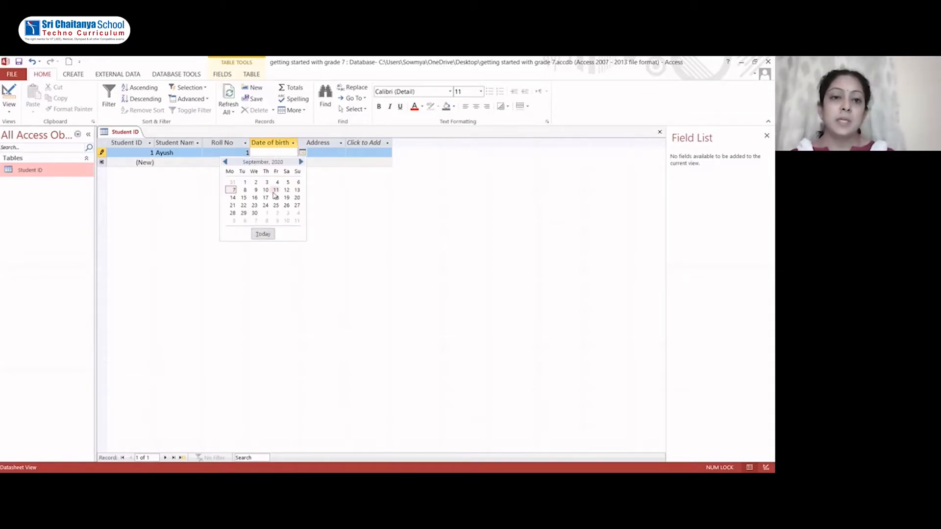
left_click(282, 152)
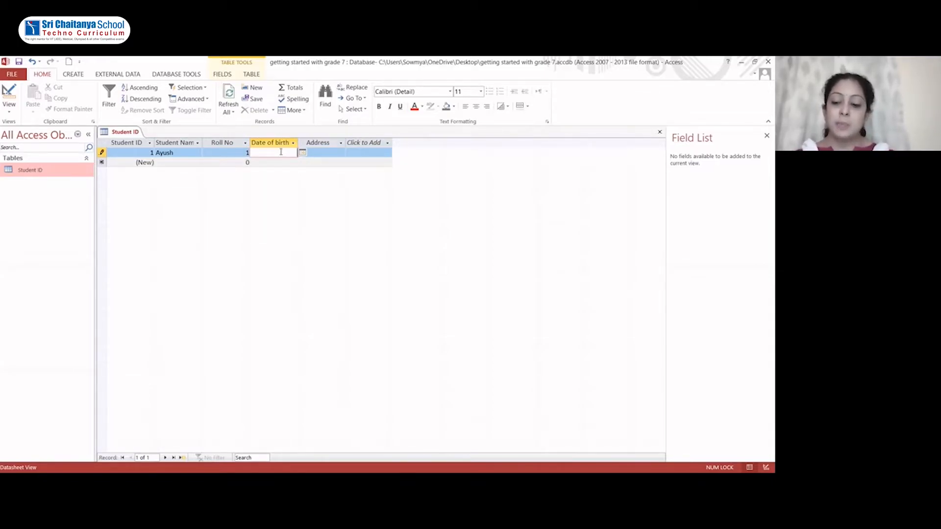
type("2")
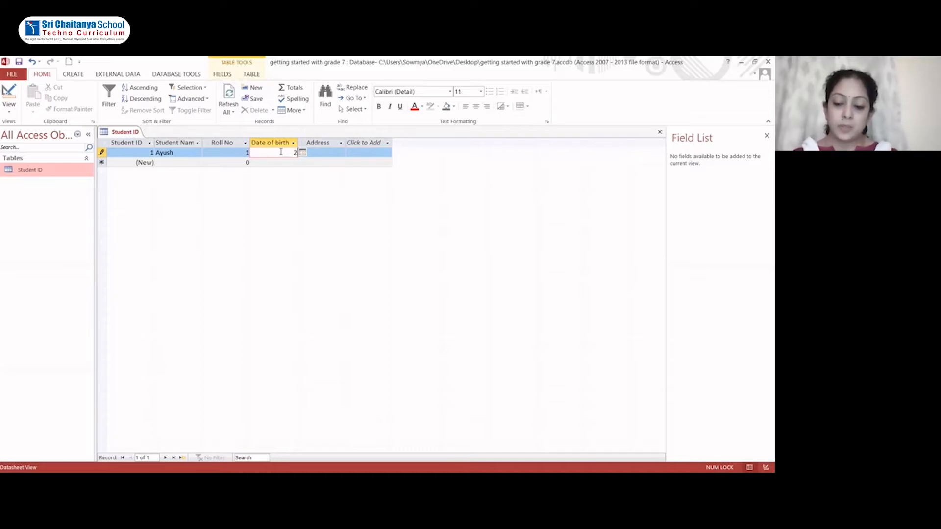
type("5")
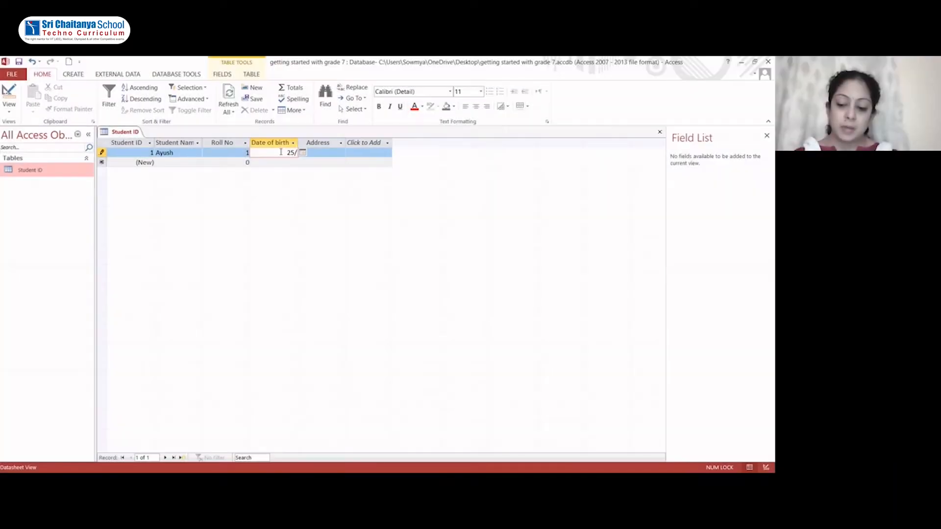
type("/12")
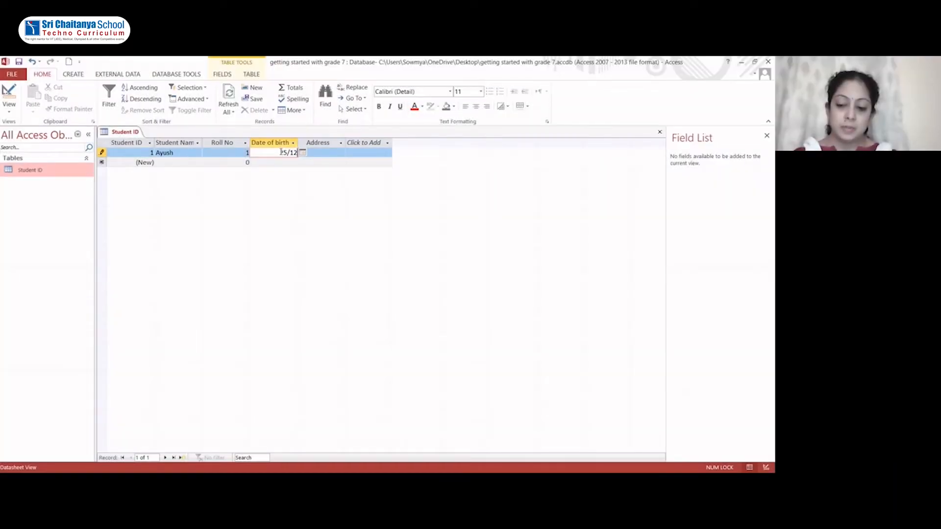
type("/2007")
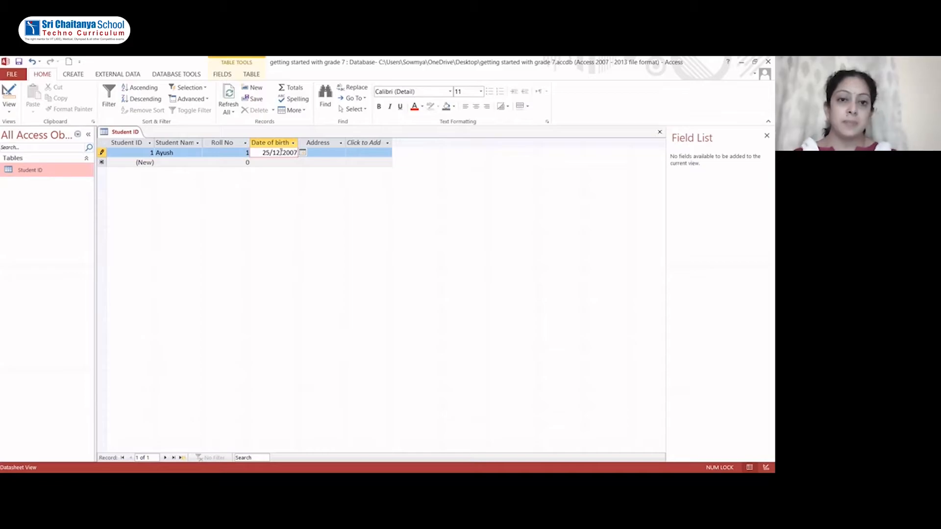
key("Tab")
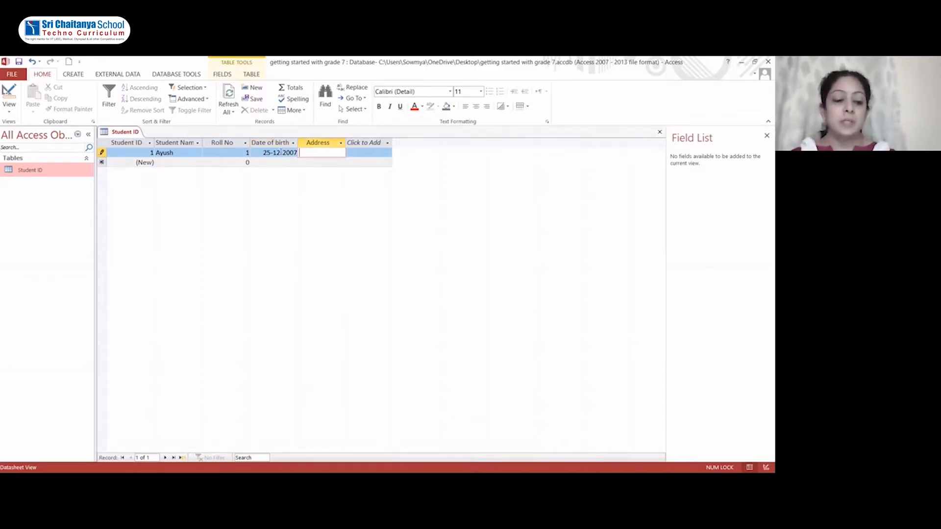
type("Mumbai")
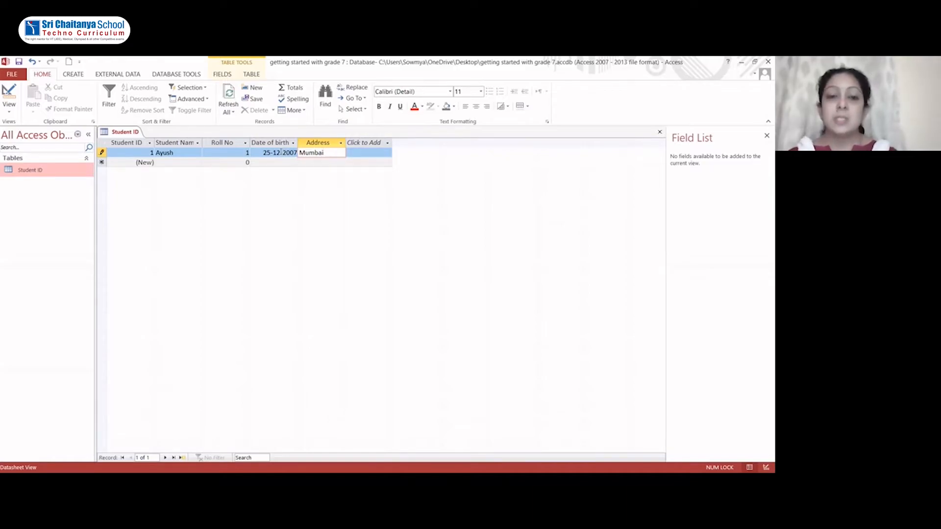
key("Tab")
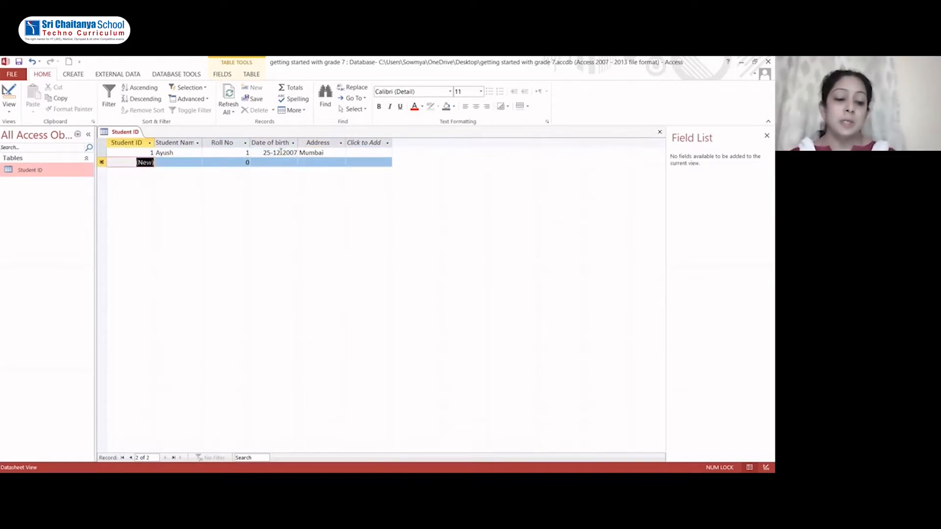
- Enter the student's name and roll number 2 in the second record
key("Tab")
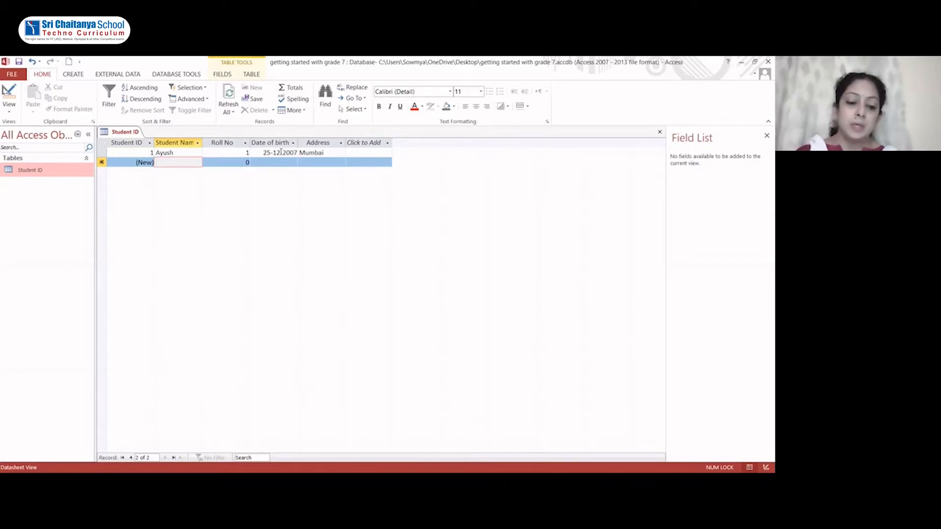
type("Riya")
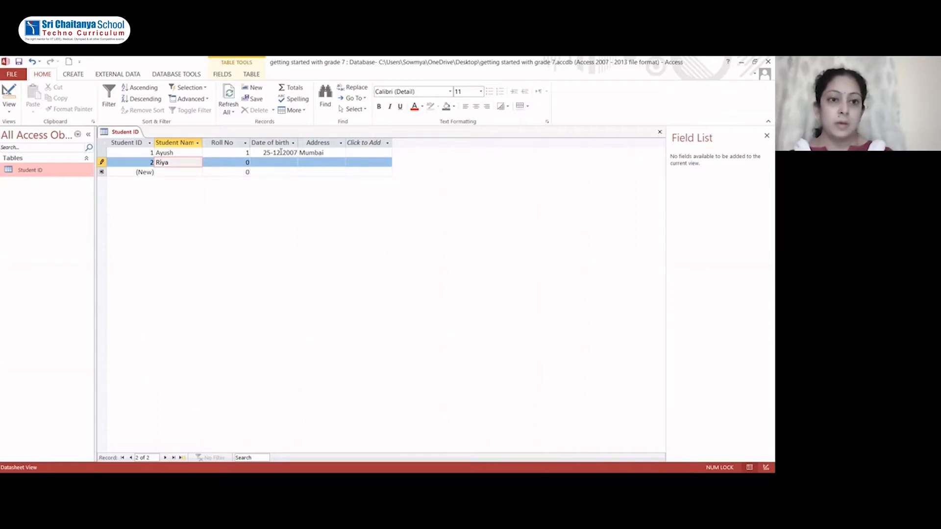
key("Tab")
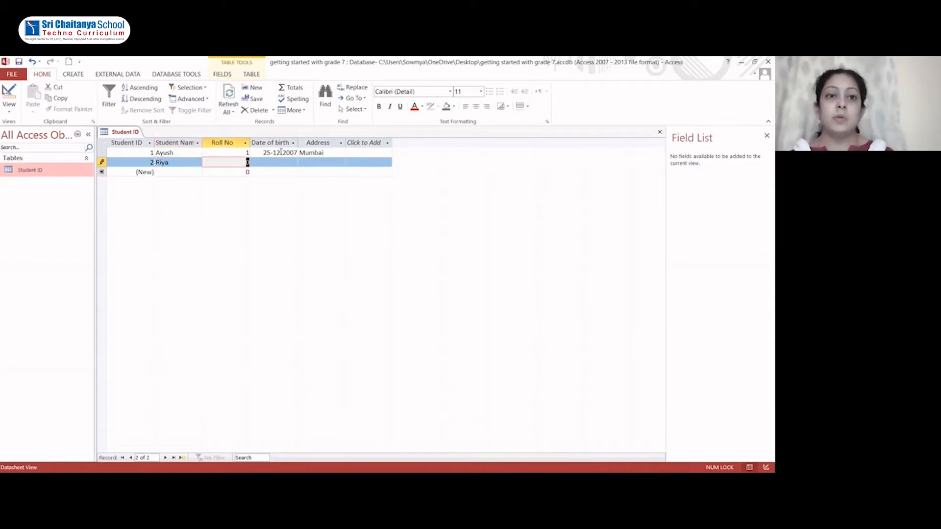
key("Tab")
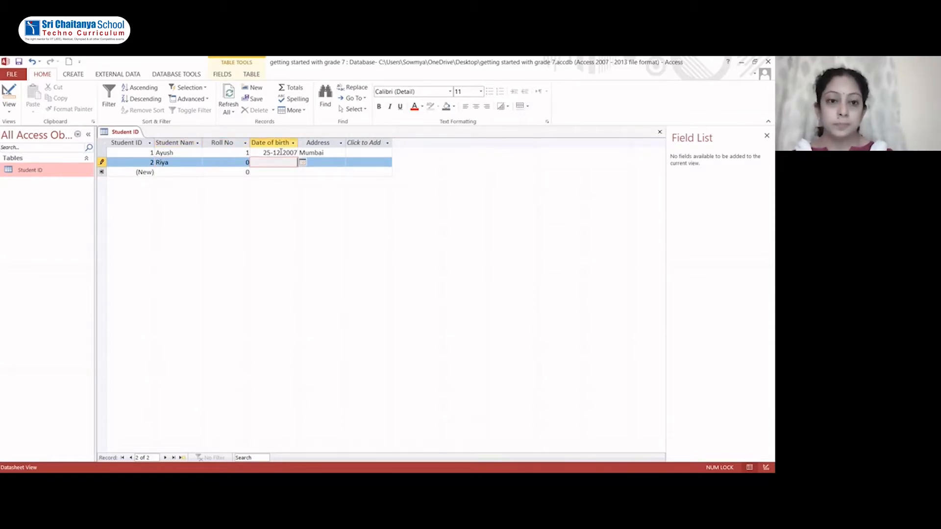
key("shift+Tab")
type("2")
key("Tab")
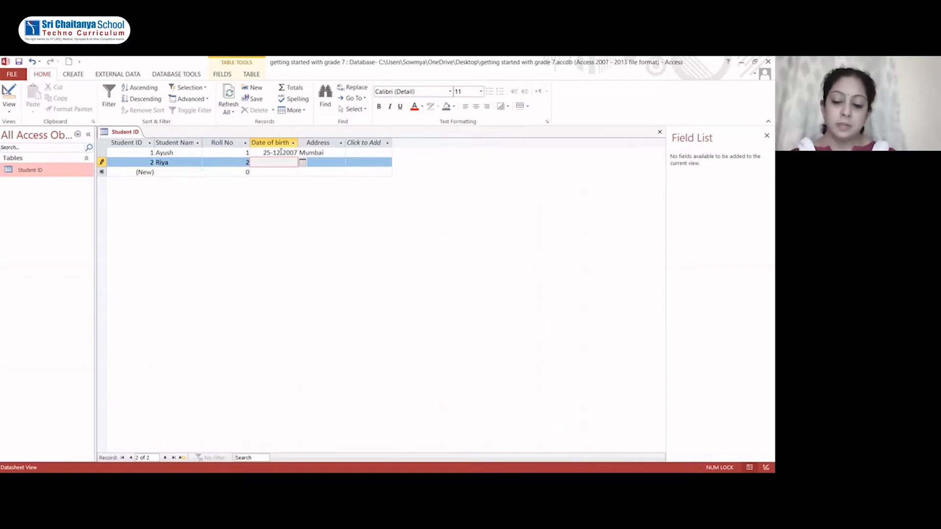
- Complete the second record with the student's date of birth and Bangalore as the address
type("14")
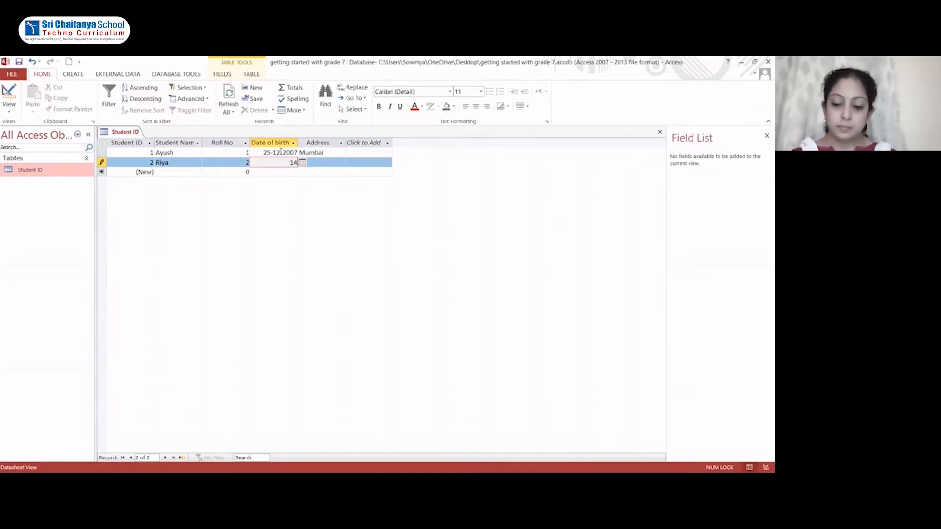
type("/02/")
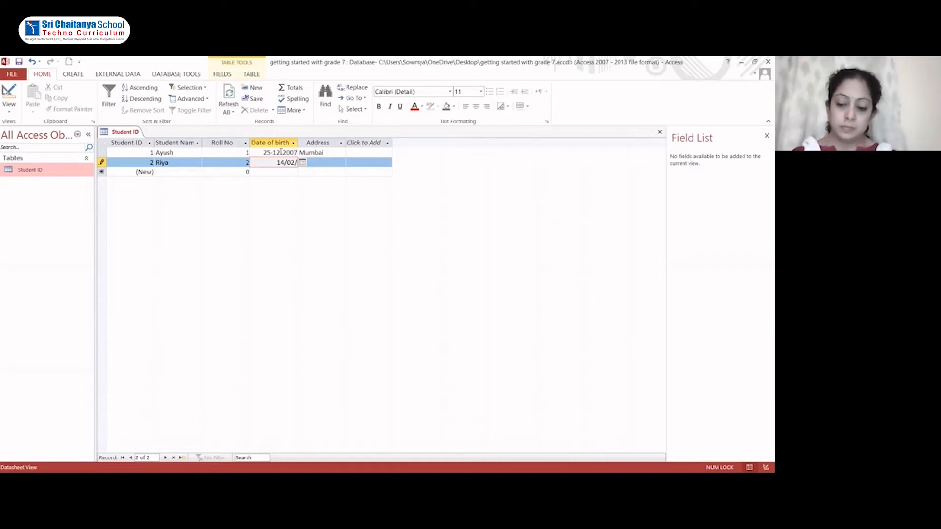
type("2008")
key("Tab")
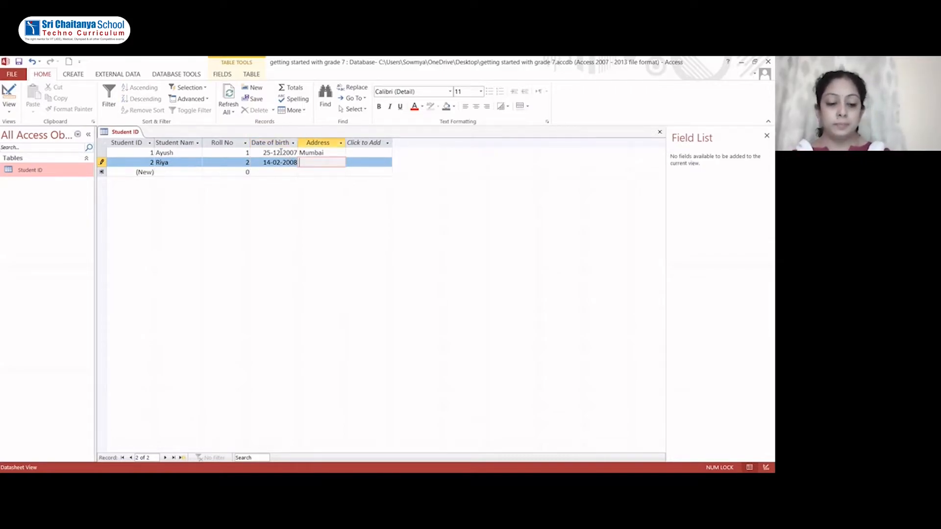
type("Banga")
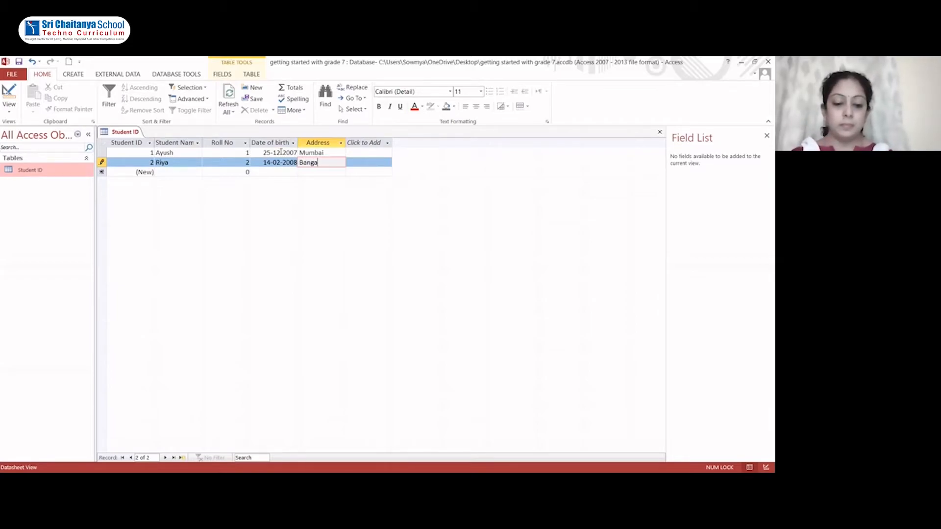
type("lore")
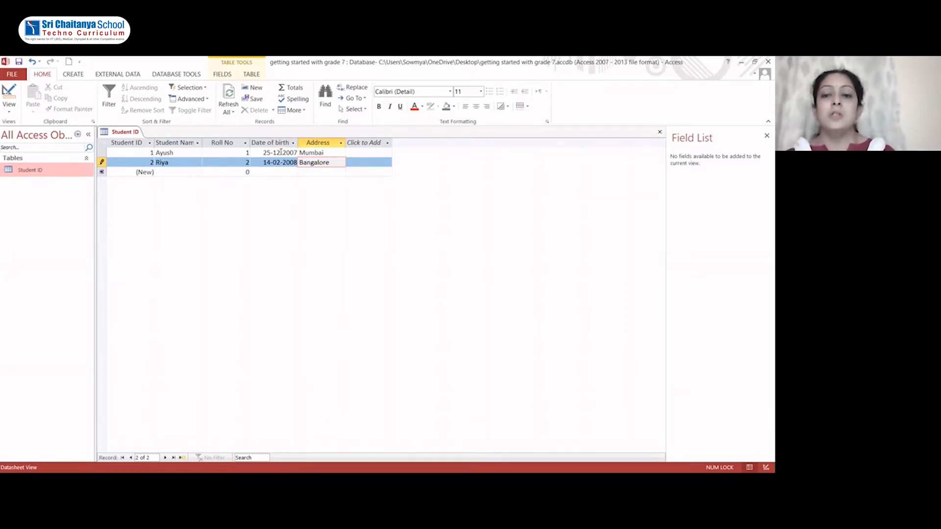
key("Tab")
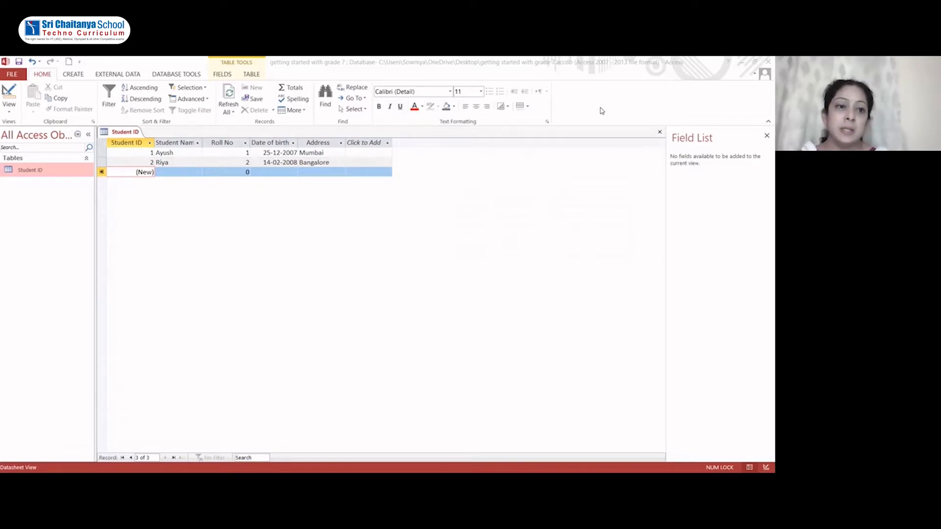
- Enable the database's disabled content and create a new table in Design view
left_click(602, 111)
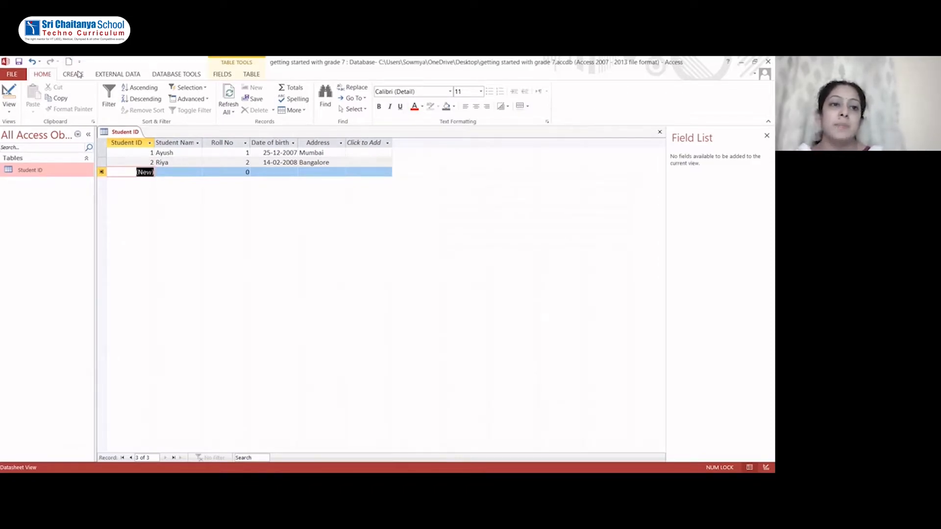
left_click(73, 74)
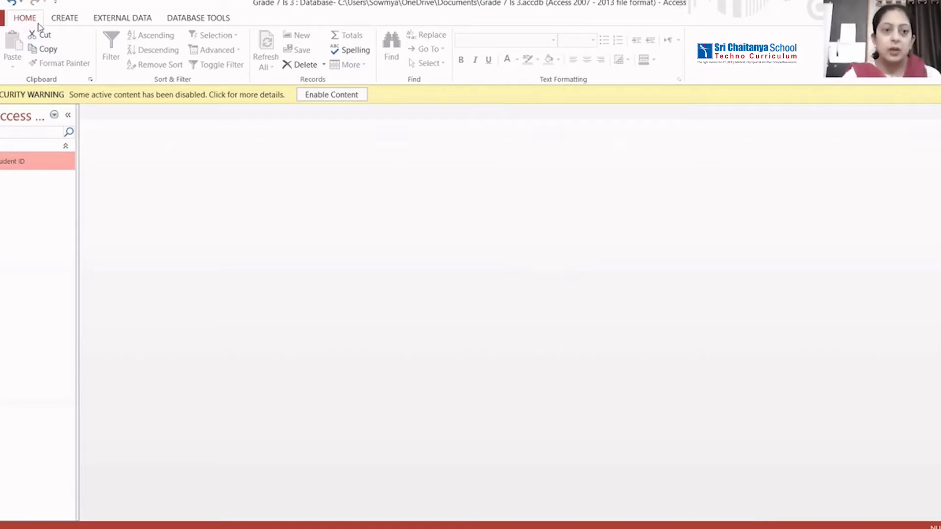
left_click(64, 19)
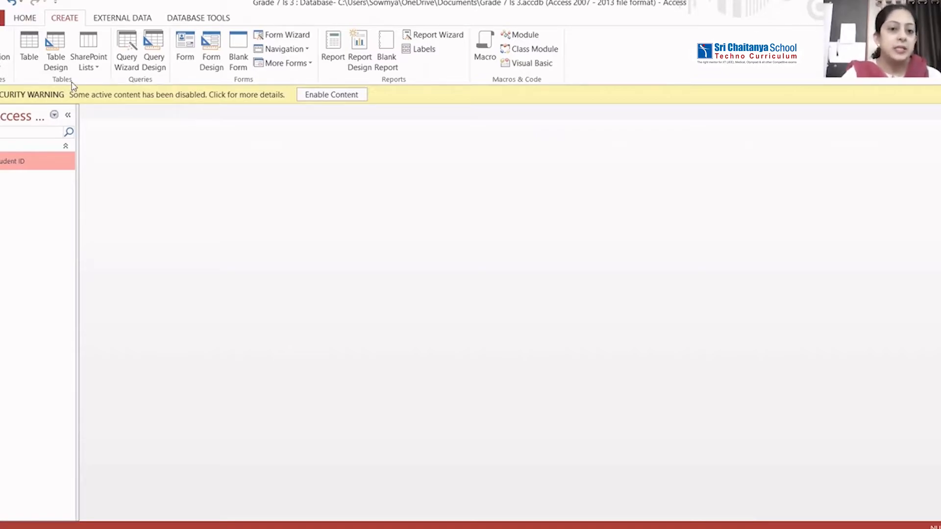
left_click(309, 93)
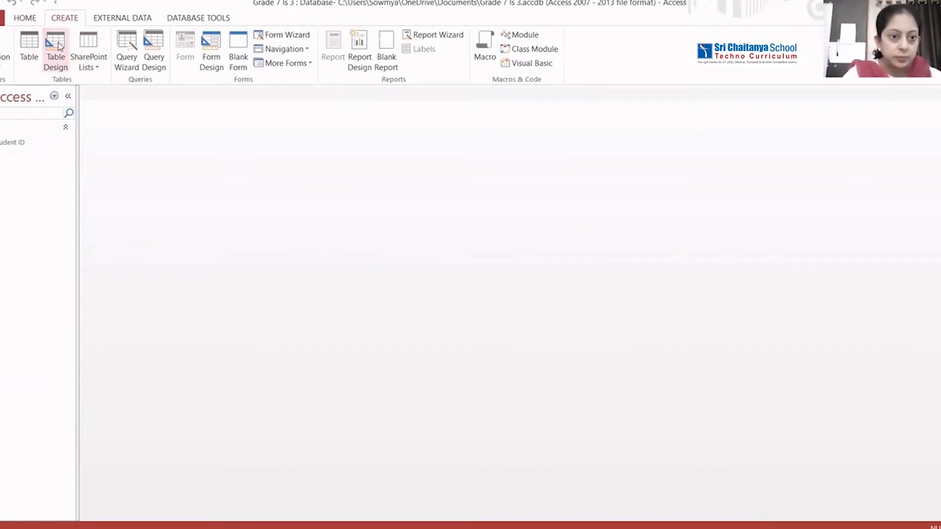
left_click(56, 49)
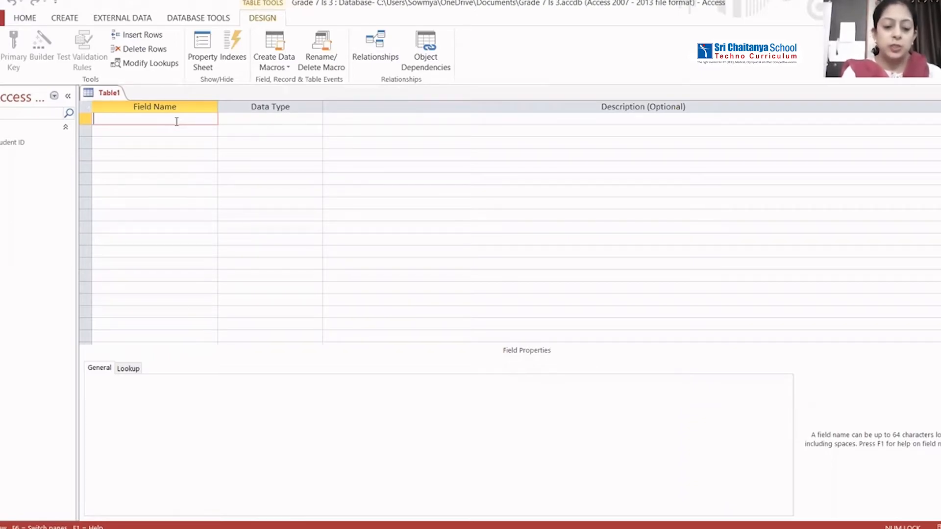
- Add a Student ID field with the Number data type as the first field of the new table
type("Su")
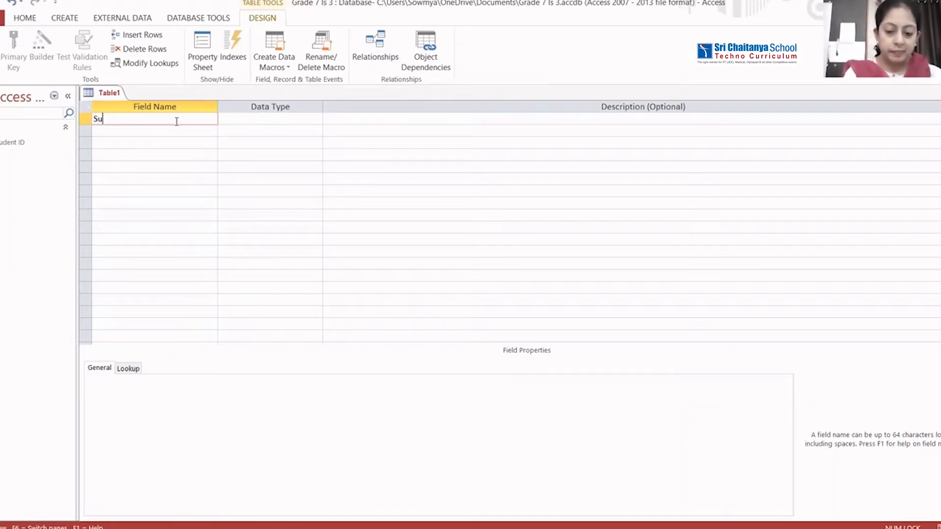
key("BackSpace")
type("tudent")
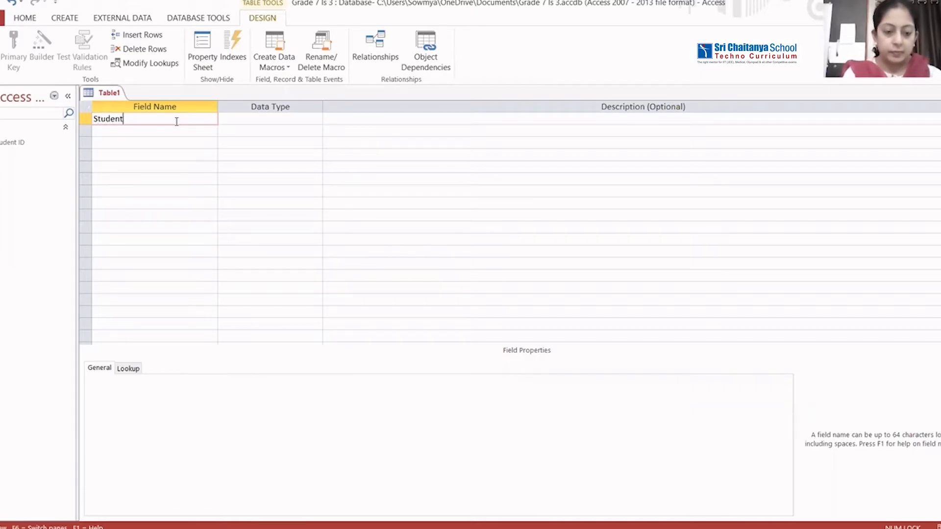
type(" ID")
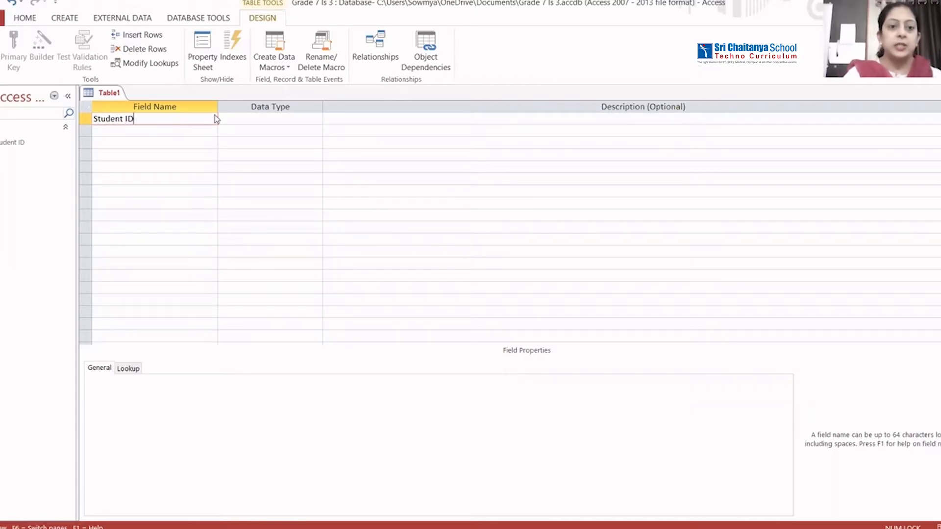
left_click(317, 120)
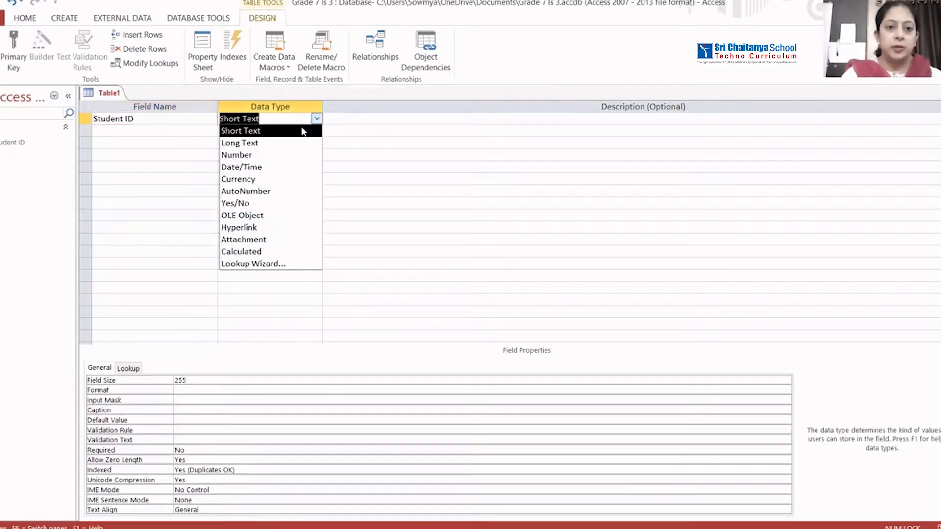
left_click(258, 158)
- Add a Student Name field with the Short Text data type below Student ID
left_click(160, 126)
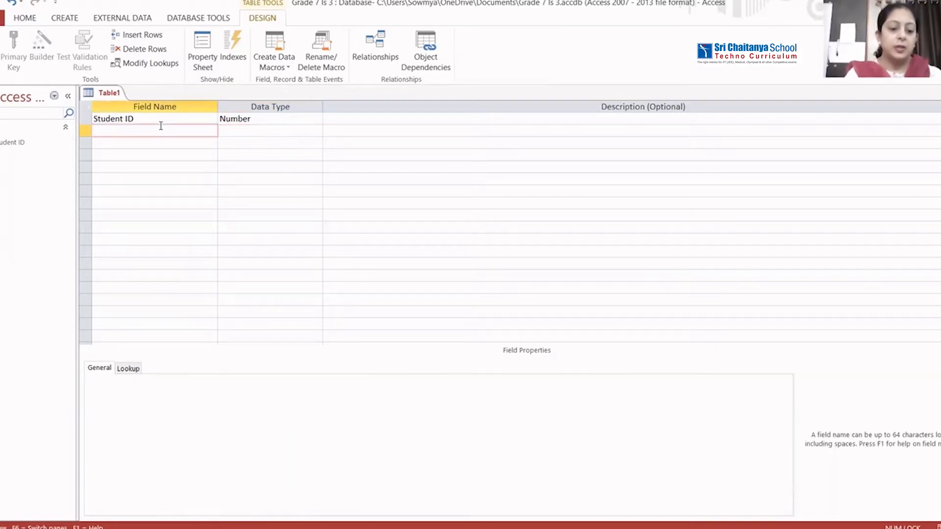
type("St")
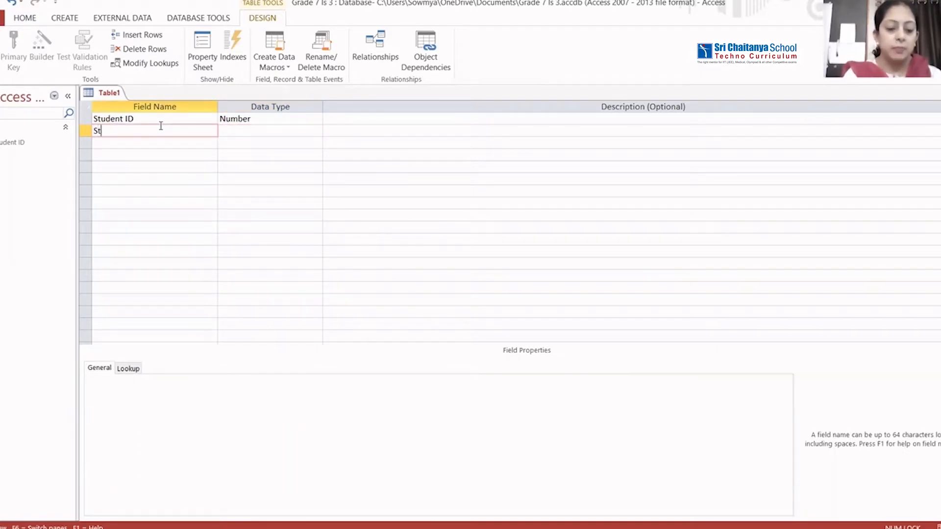
type("udent ")
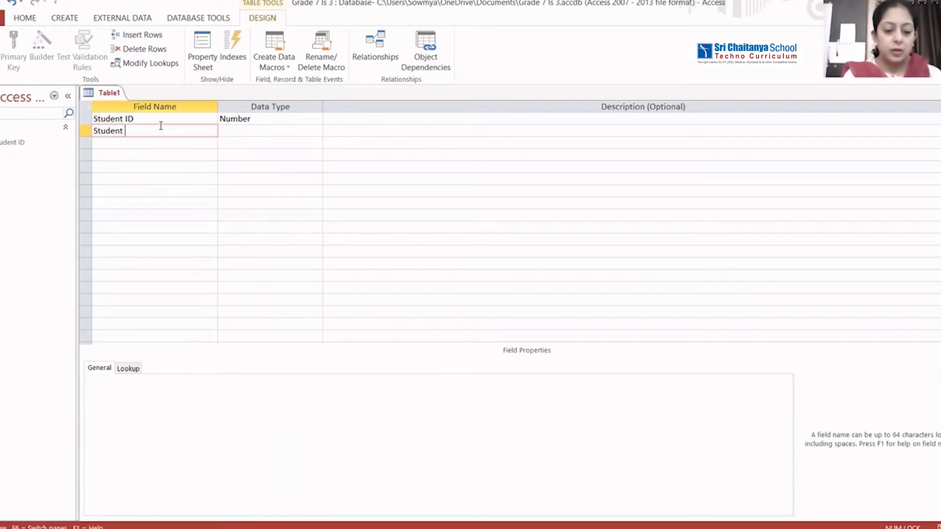
type("Name")
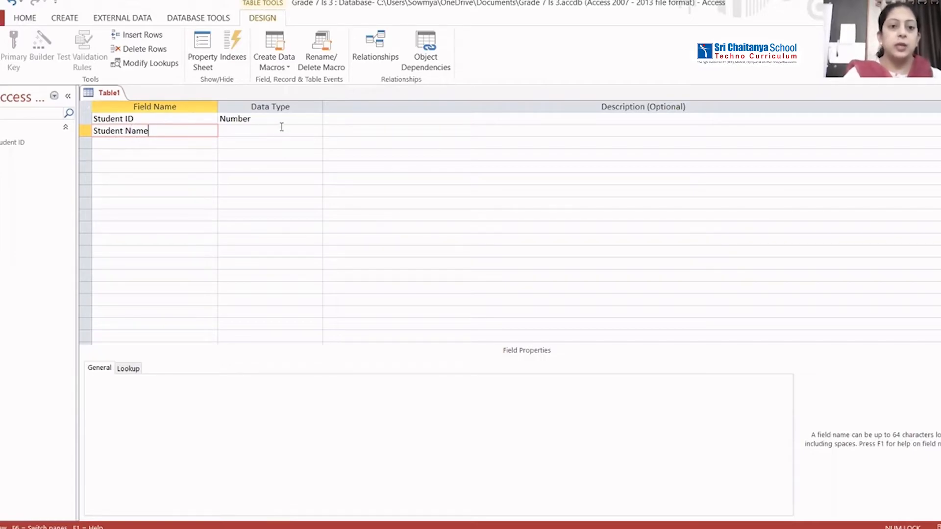
left_click(281, 127)
left_click(317, 131)
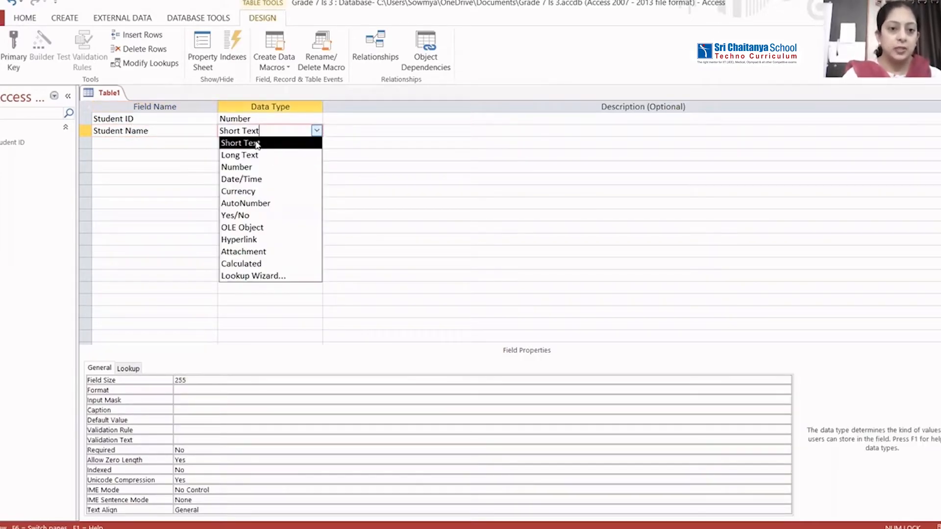
left_click(256, 143)
- Add a Date of Birth field with the Date/Time data type below Student Name
left_click(169, 141)
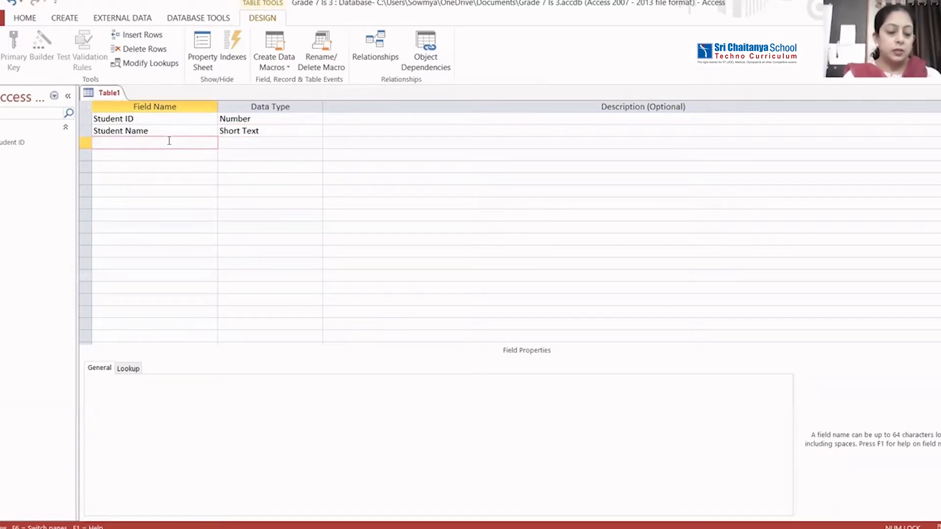
type("Date ")
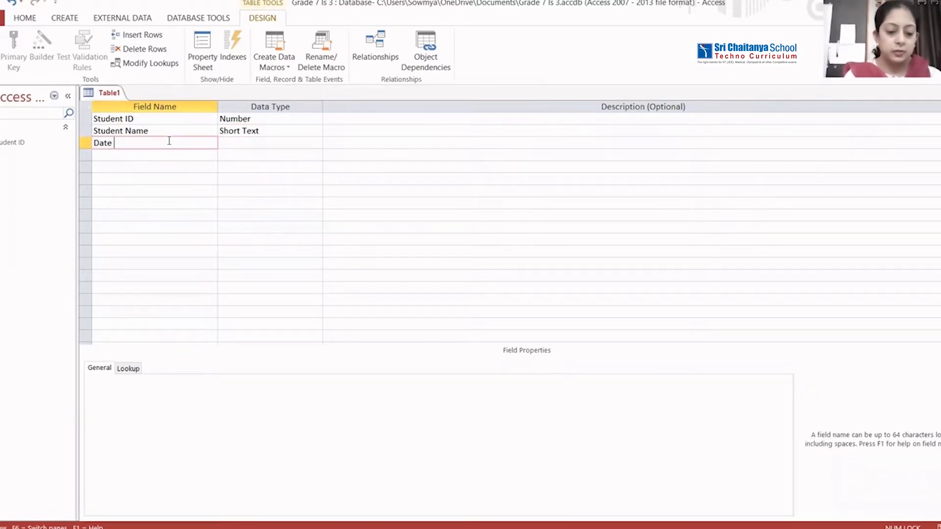
type("of B")
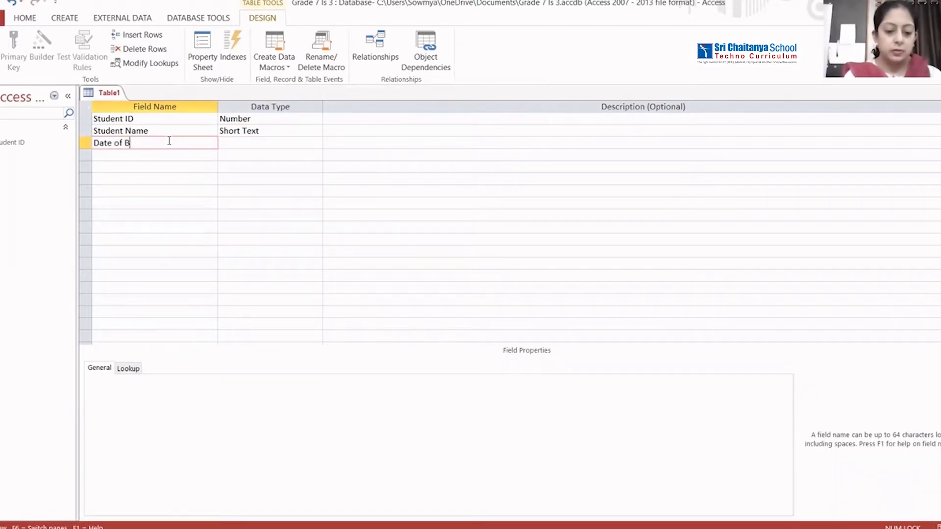
type("irth")
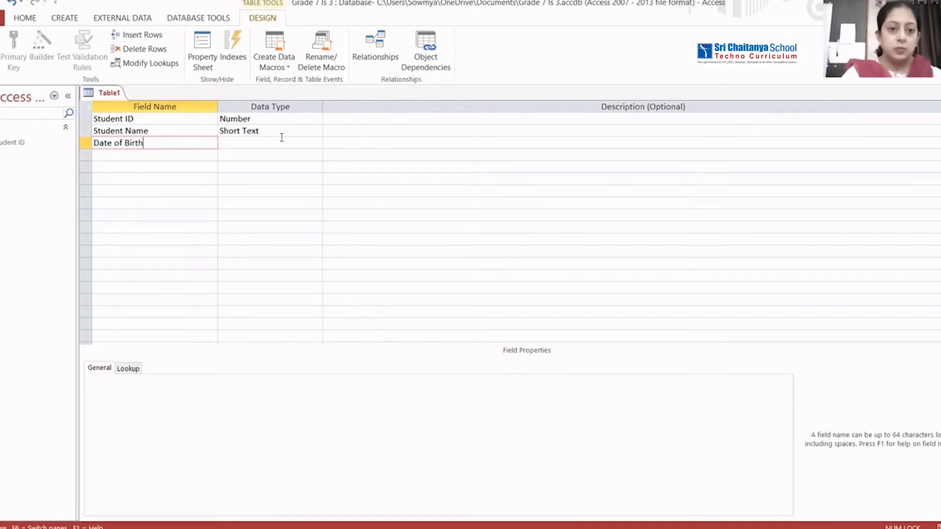
left_click(296, 143)
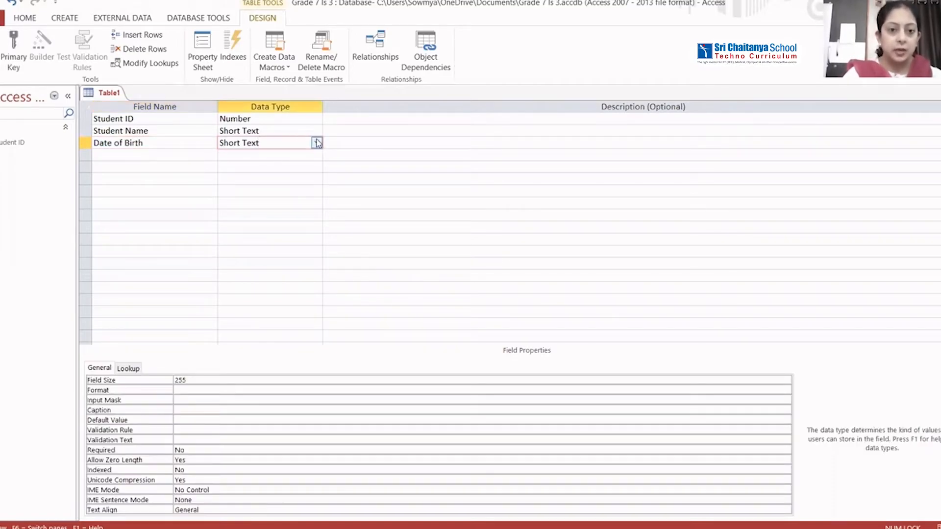
left_click(316, 143)
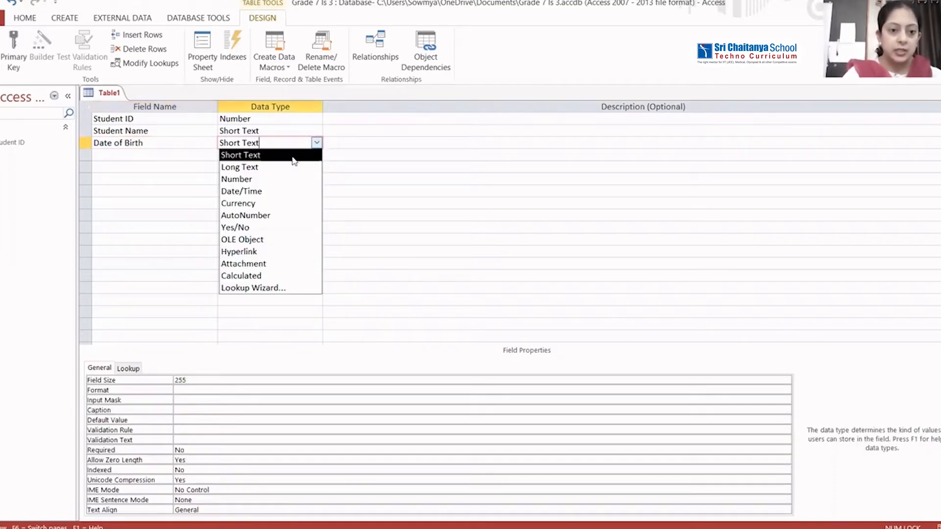
left_click(261, 192)
- Add an Address field with the Long Text data type below Date of Birth
left_click(160, 155)
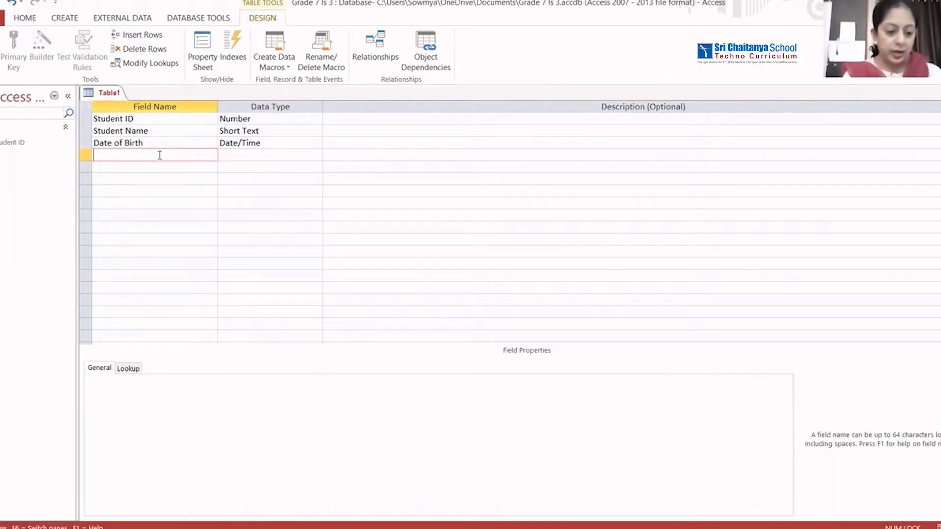
type("Add")
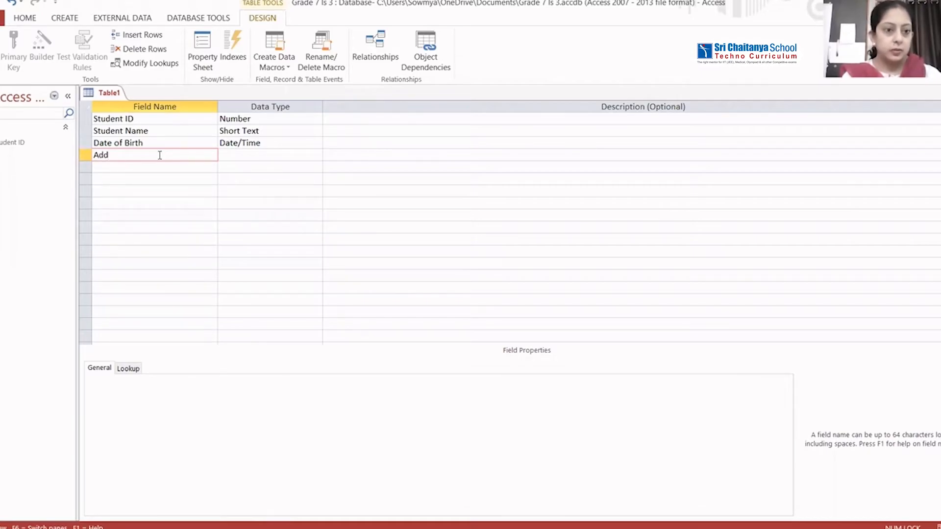
type("re")
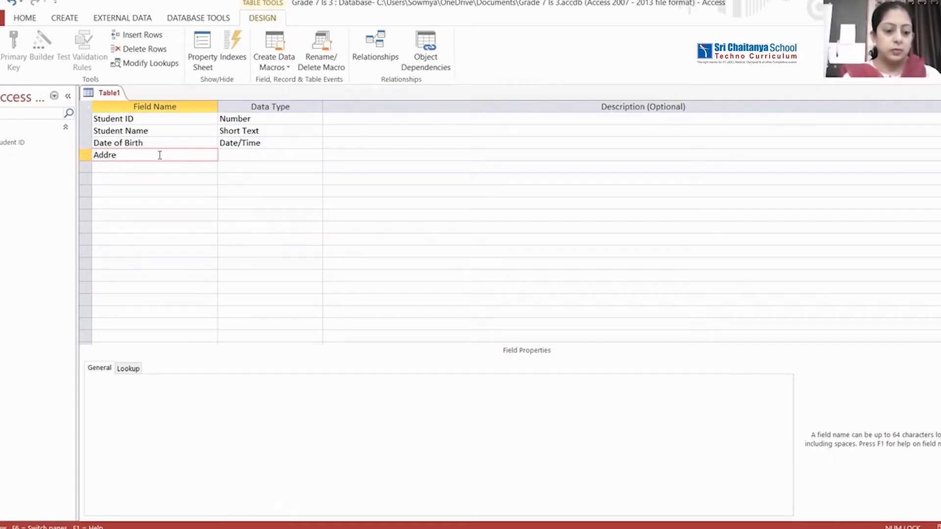
type("ss")
left_click(289, 156)
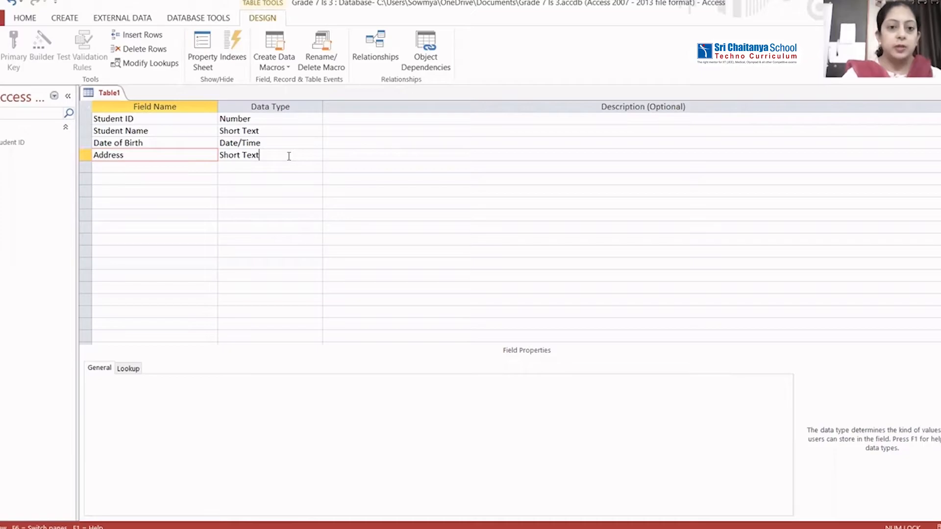
left_click(318, 155)
left_click(270, 179)
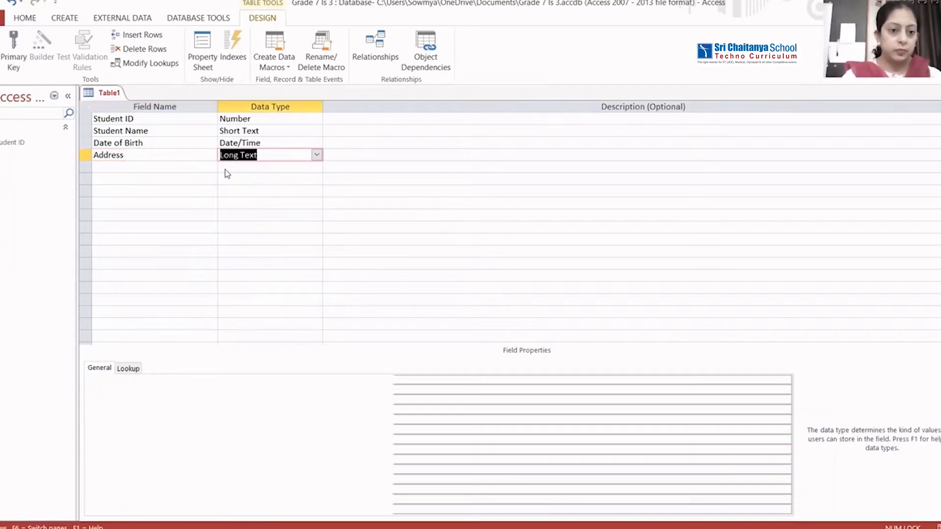
- Add a Marks % field with the Number data type below Address
left_click(159, 166)
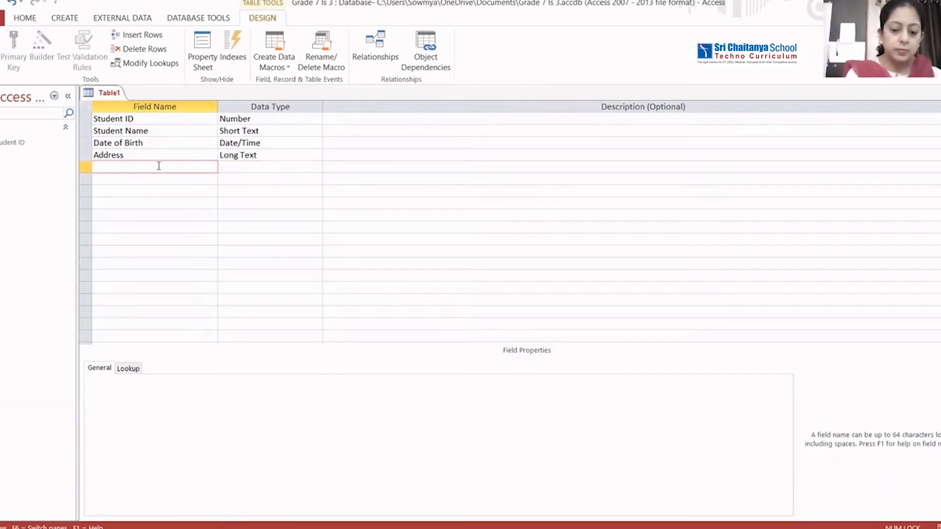
type("Mar")
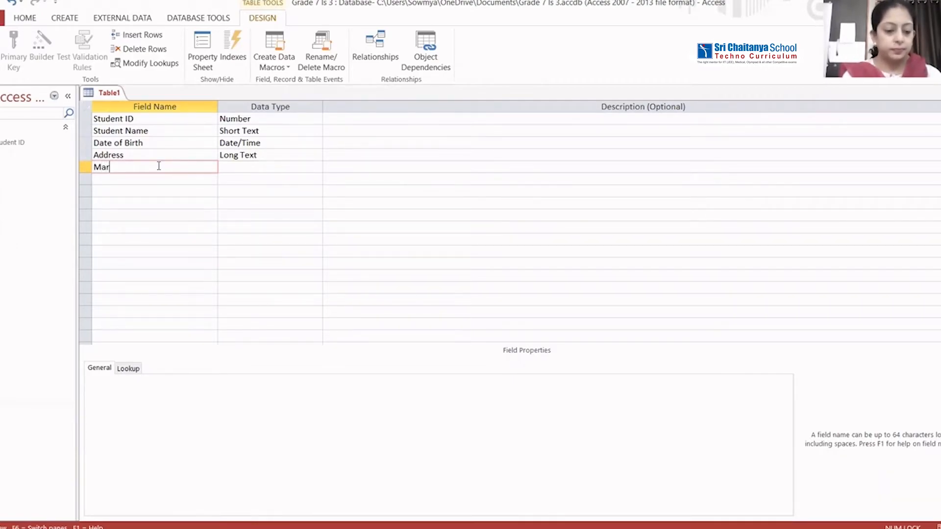
type("ks ")
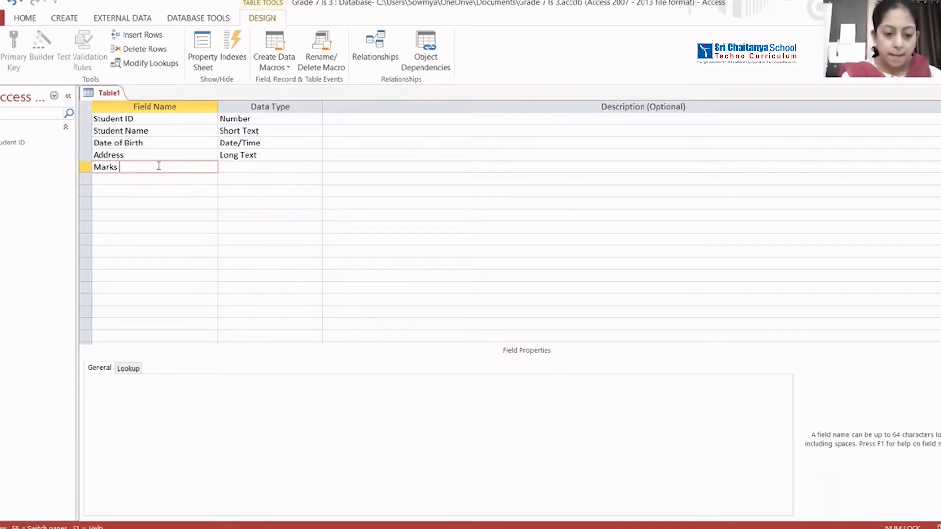
type("%")
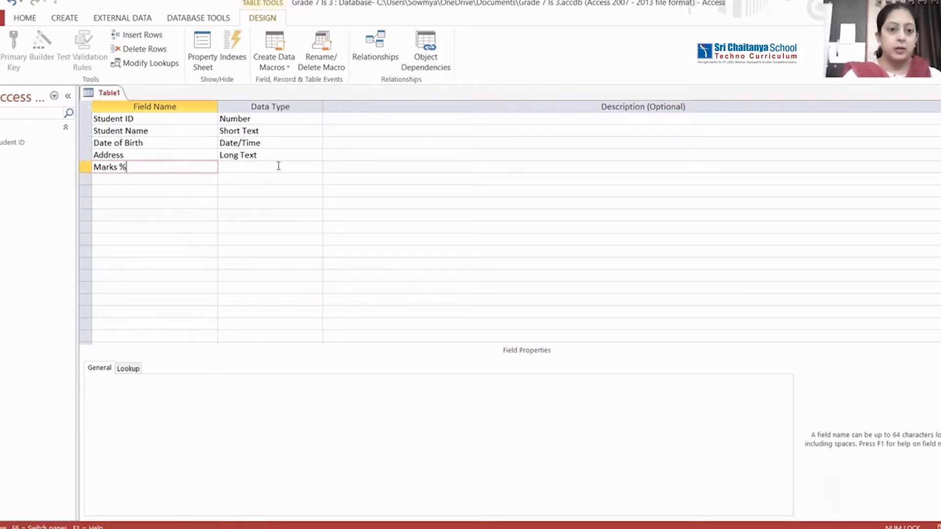
left_click(277, 165)
left_click(317, 167)
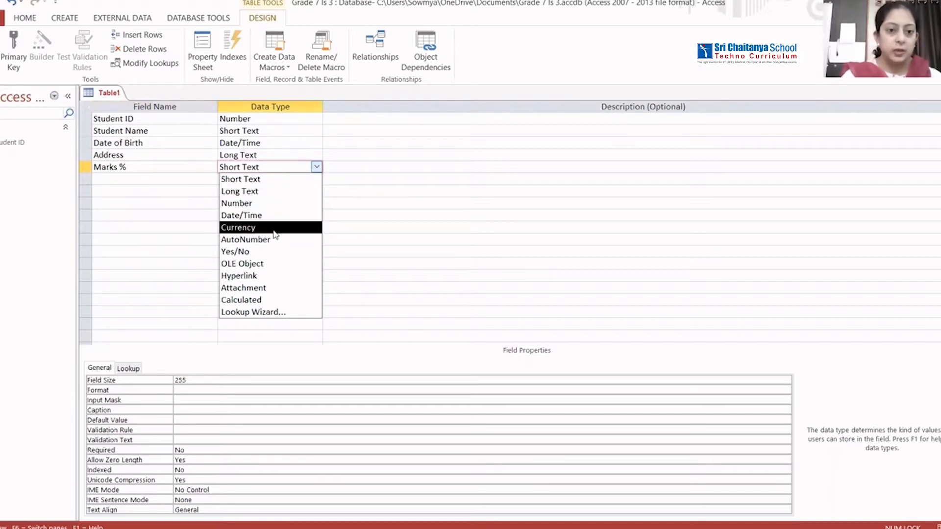
left_click(257, 203)
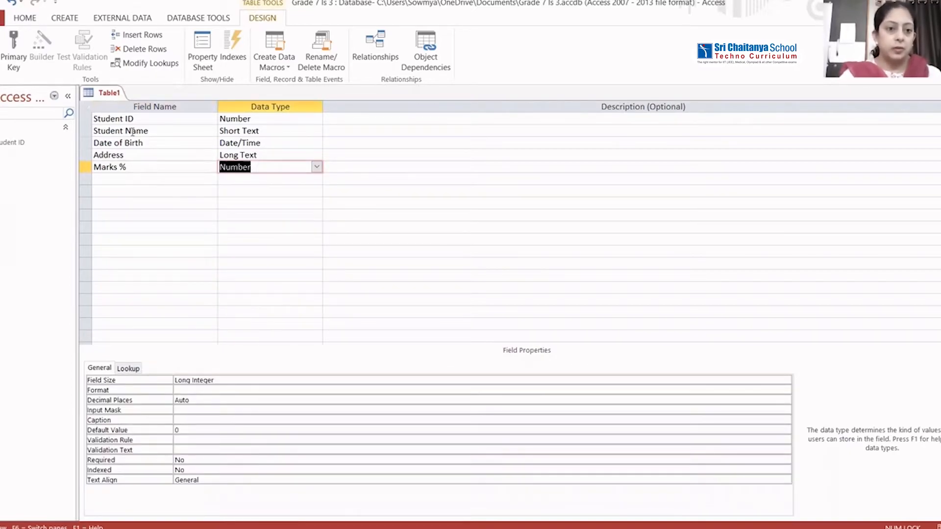
- Add a Roll No field with the AutoNumber data type below Marks %
left_click(126, 180)
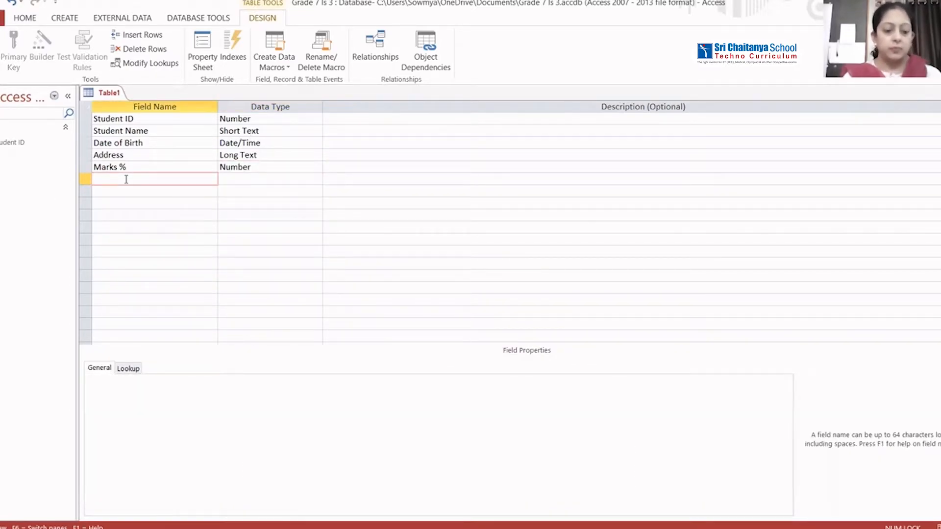
type("Roll ")
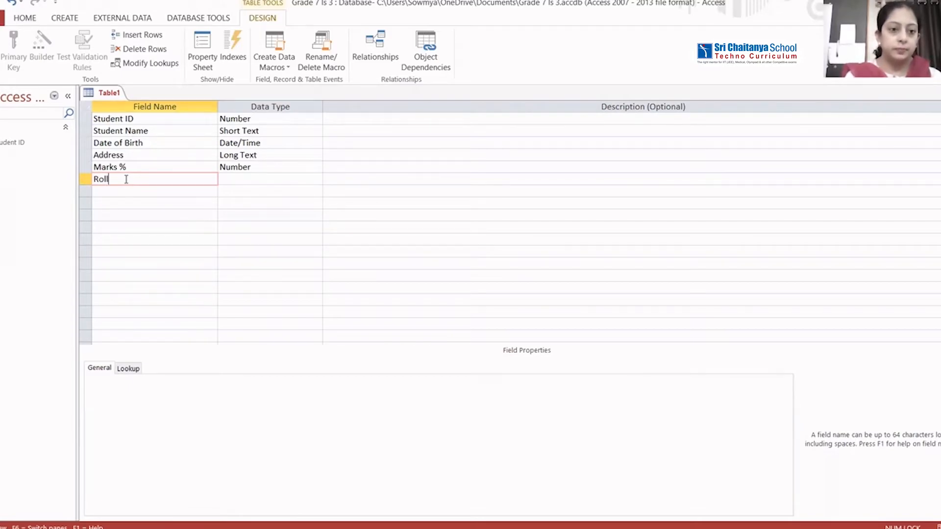
type("No")
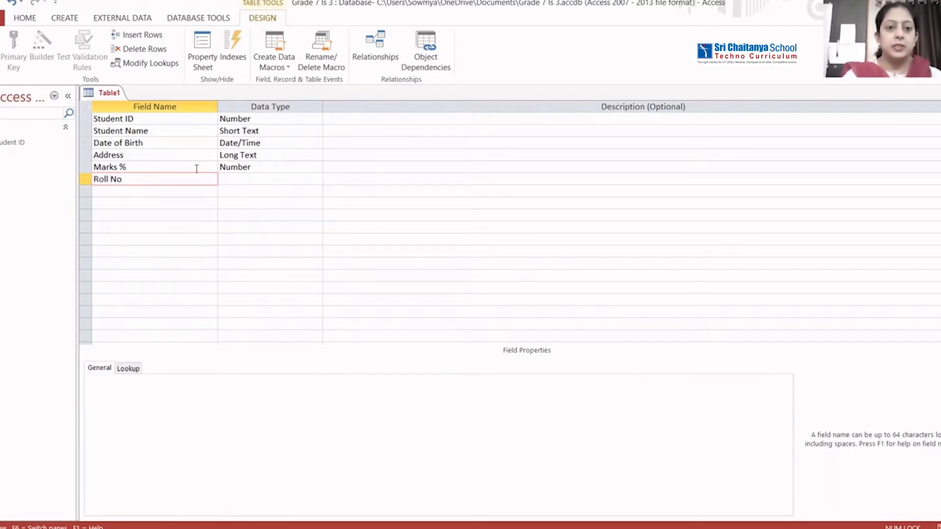
left_click(255, 179)
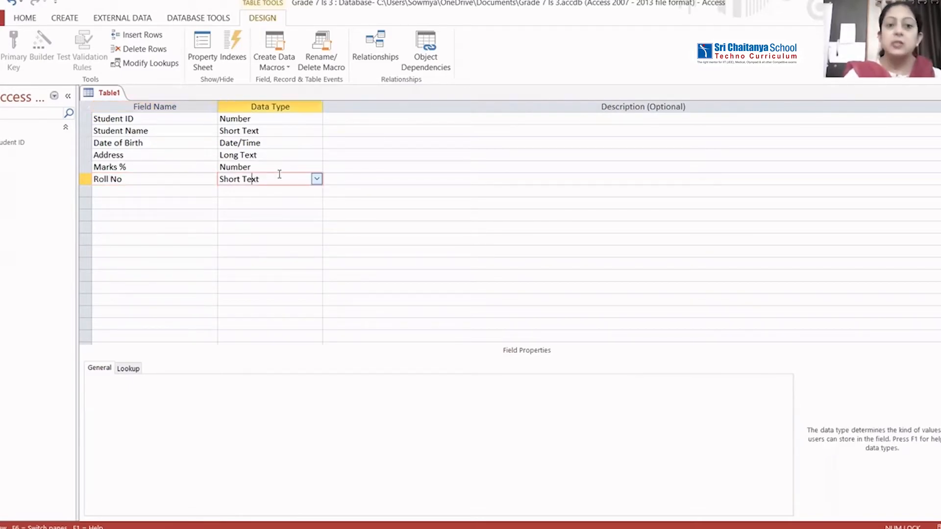
left_click(317, 180)
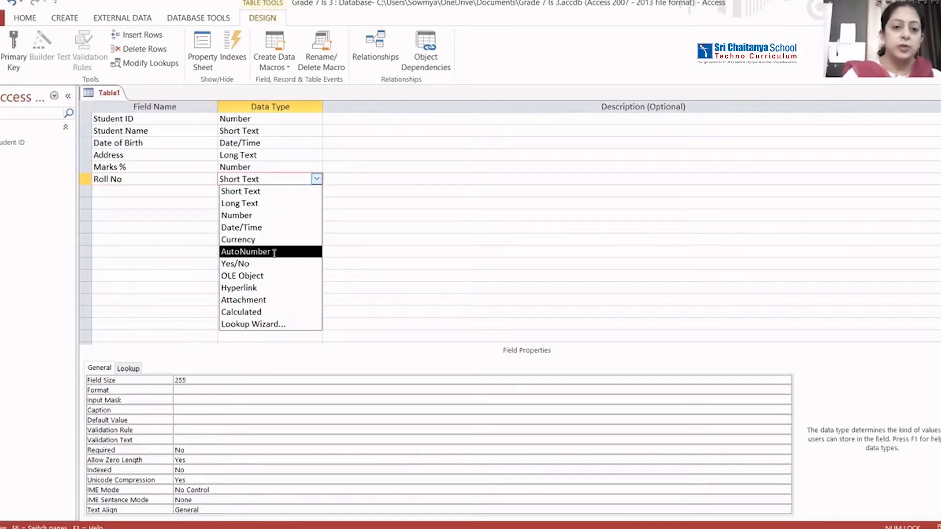
left_click(276, 252)
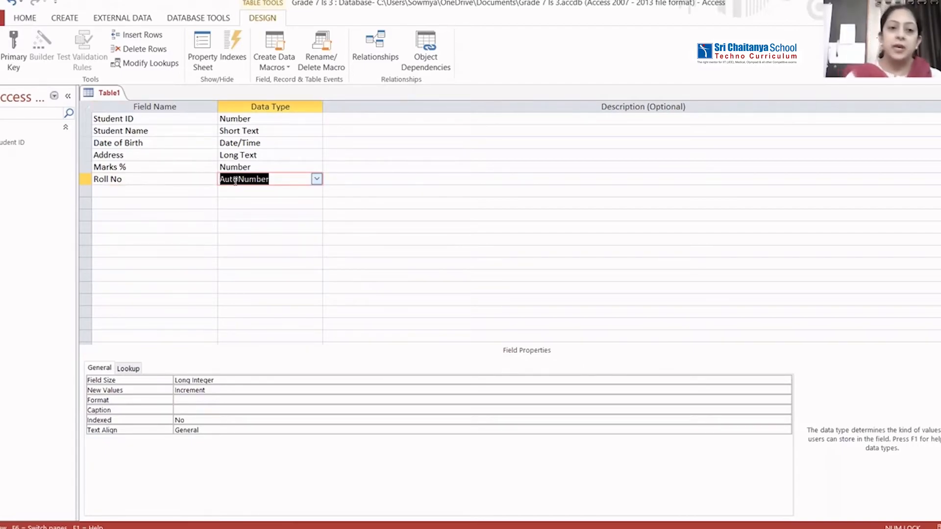
- Save the new table as Student ID 2 and accept creating a primary key for it
right_click(107, 94)
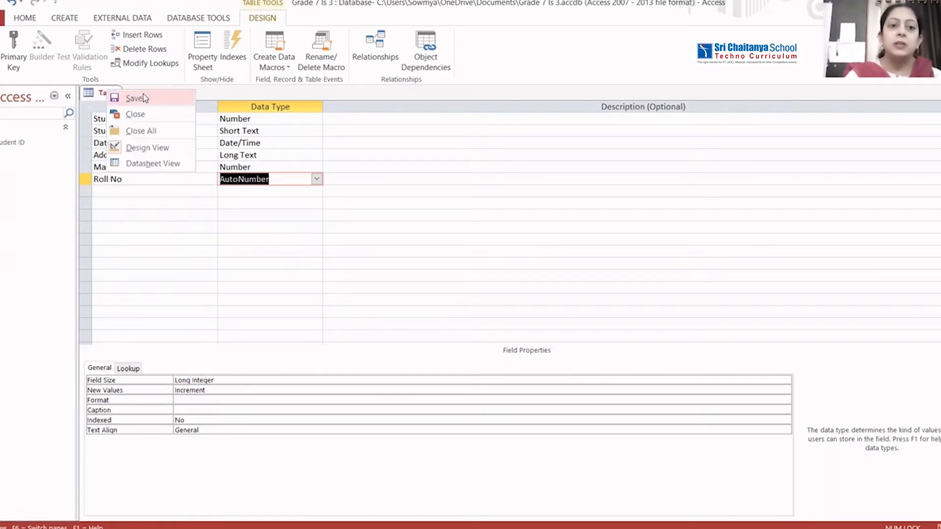
left_click(134, 98)
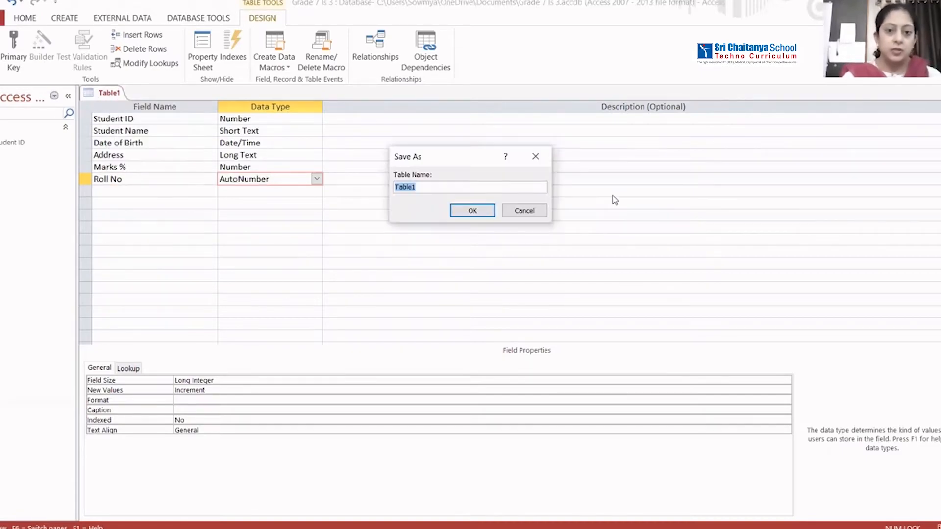
type("Su")
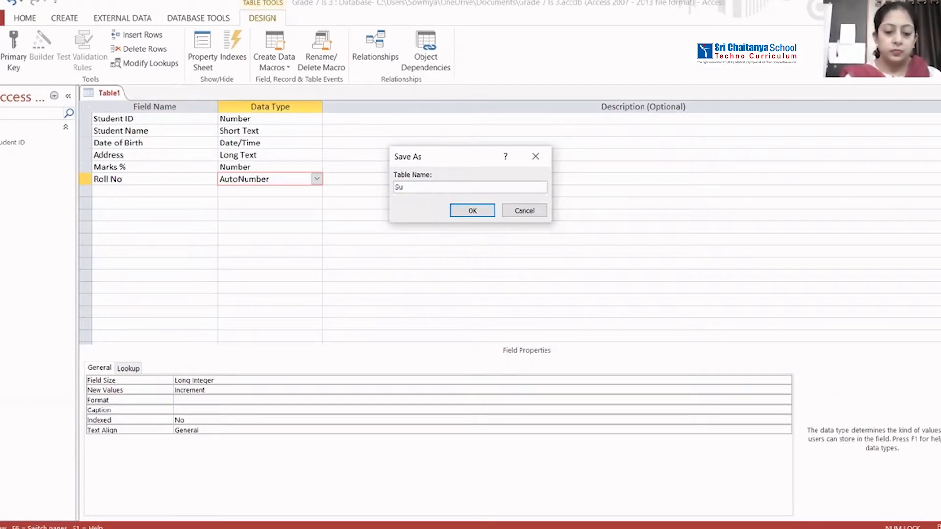
key("BackSpace")
type("tudent ")
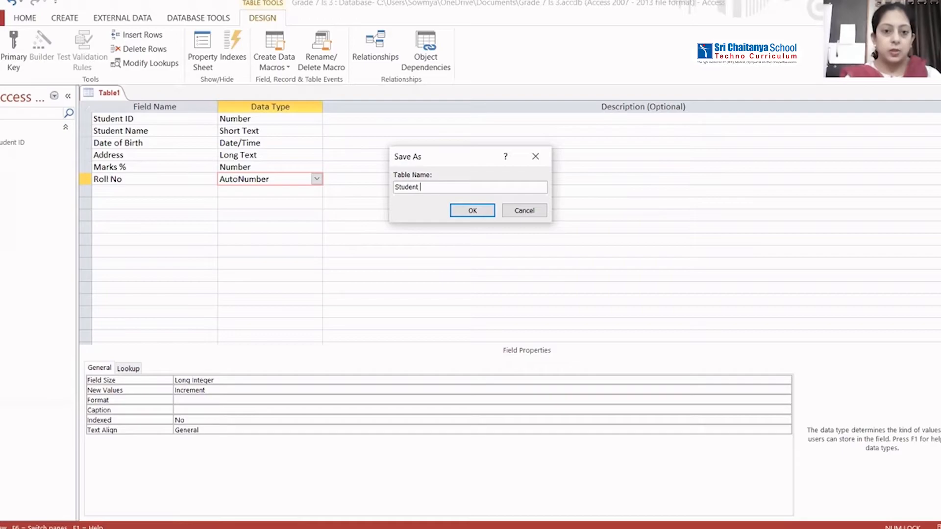
type("ID")
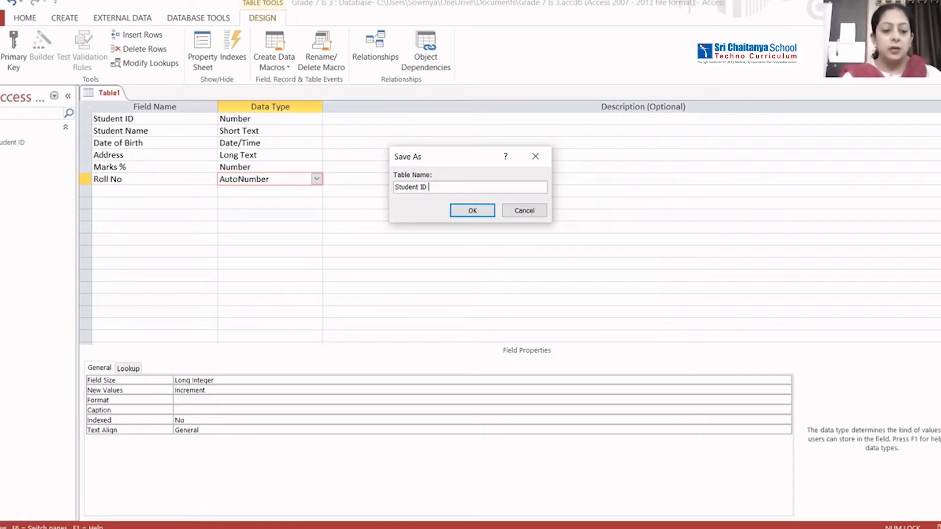
type("2")
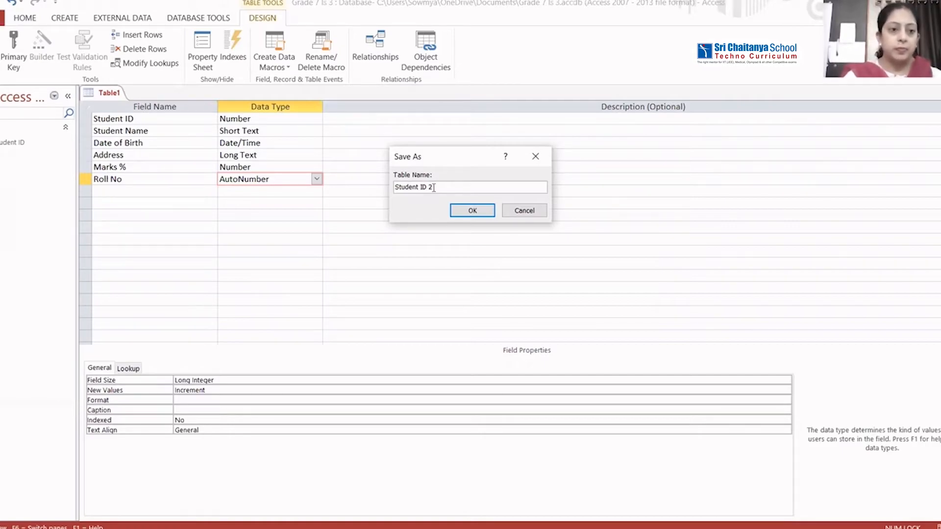
left_click(476, 211)
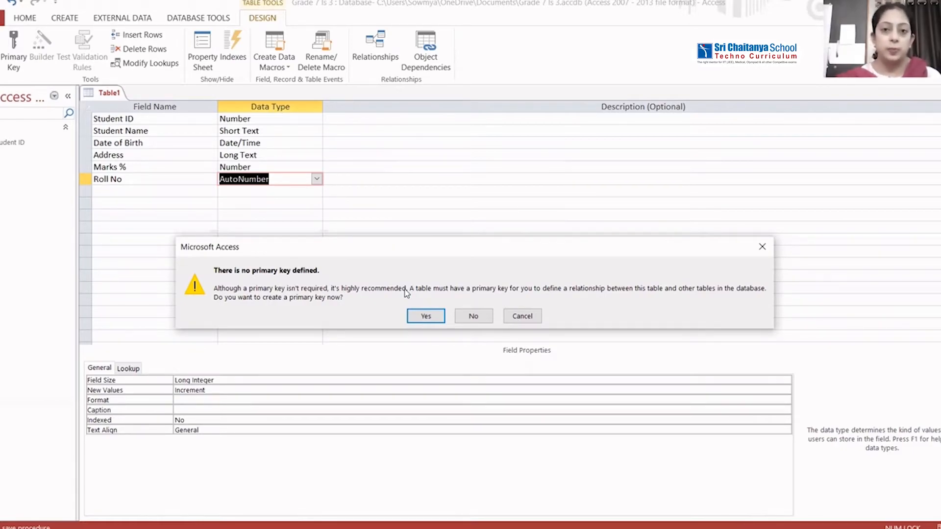
left_click(426, 317)
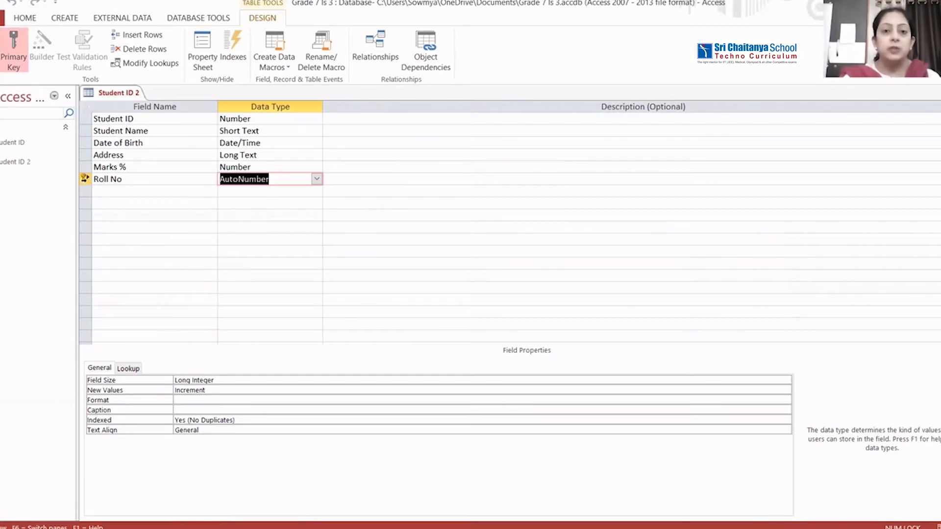
- Open the Student ID 2 table in Datasheet view for entering records
mouse_move(85, 180)
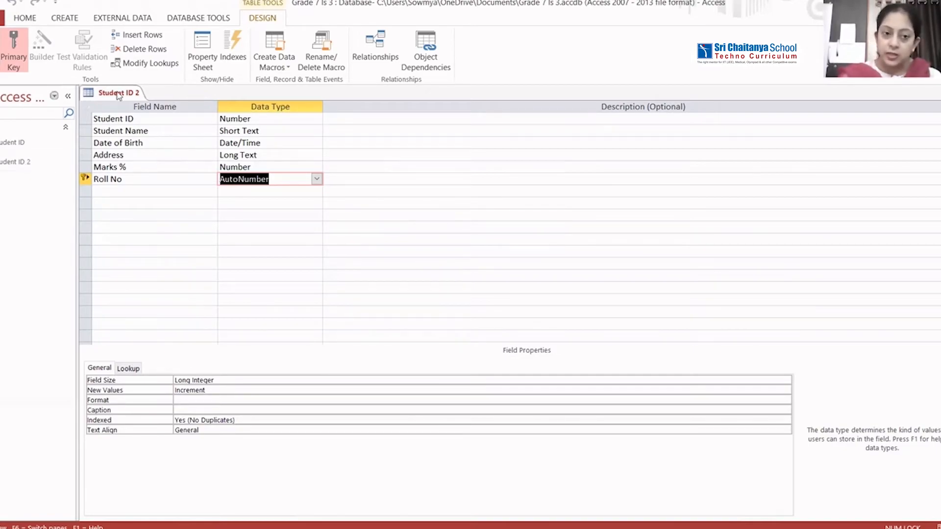
left_click(13, 162)
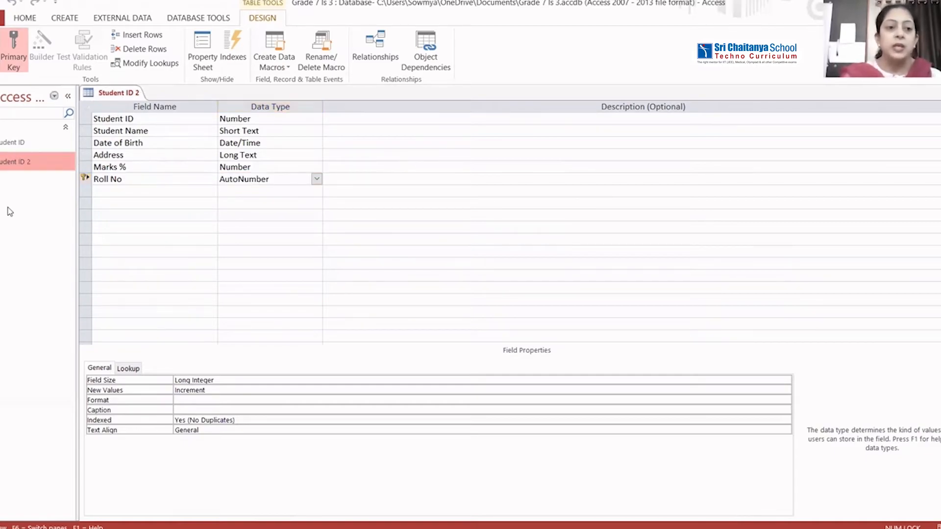
right_click(16, 166)
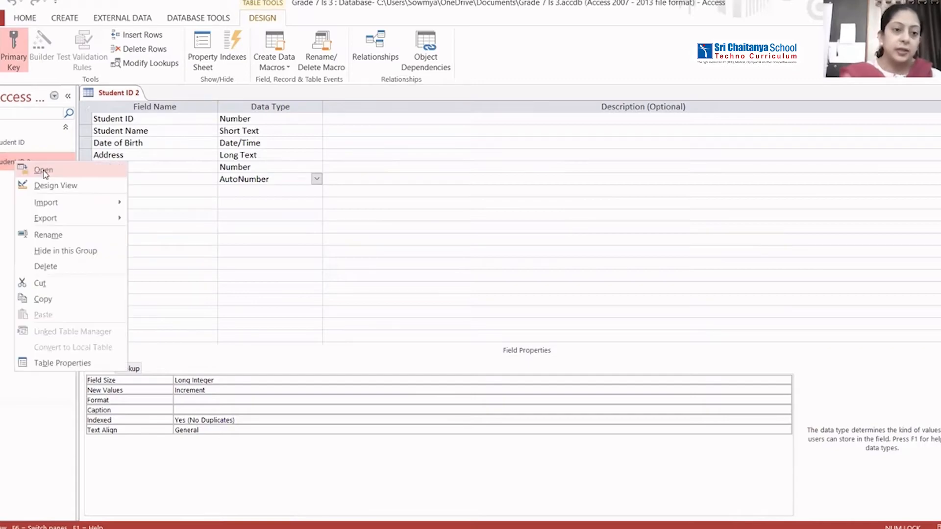
left_click(43, 170)
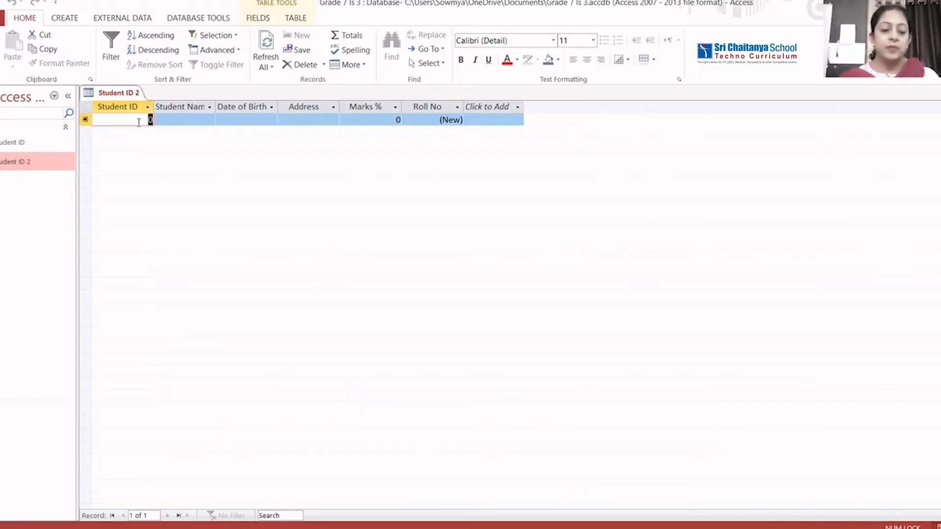
- Enter Student ID 1 and the student's first name in the first record
type("1")
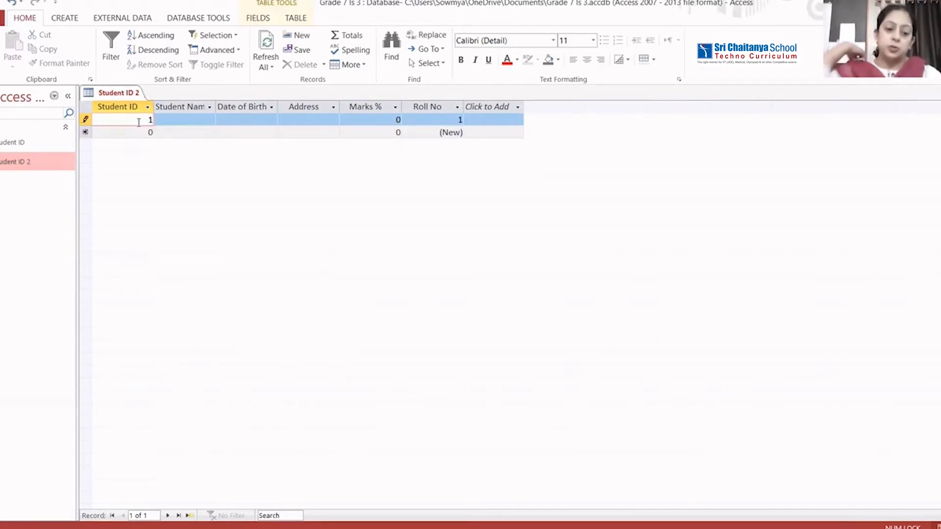
key("Tab")
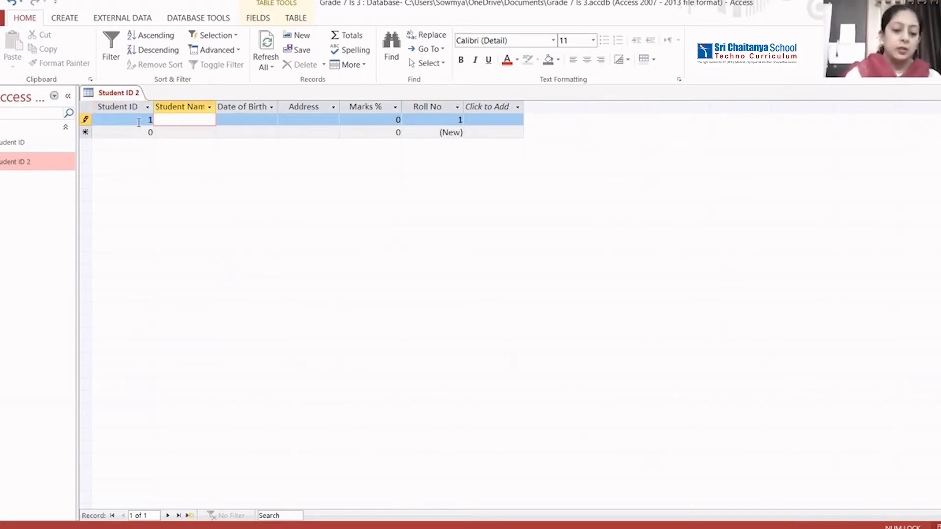
type("R")
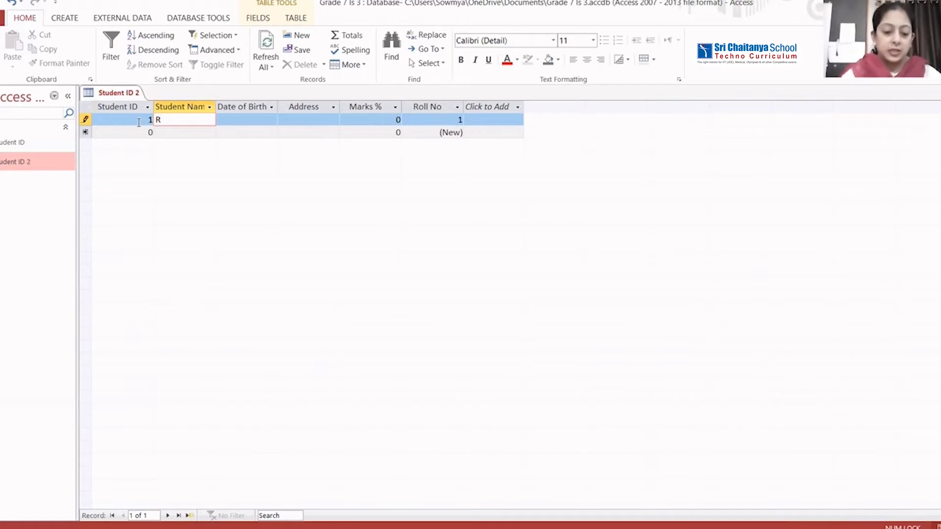
type("iya")
key("Tab")
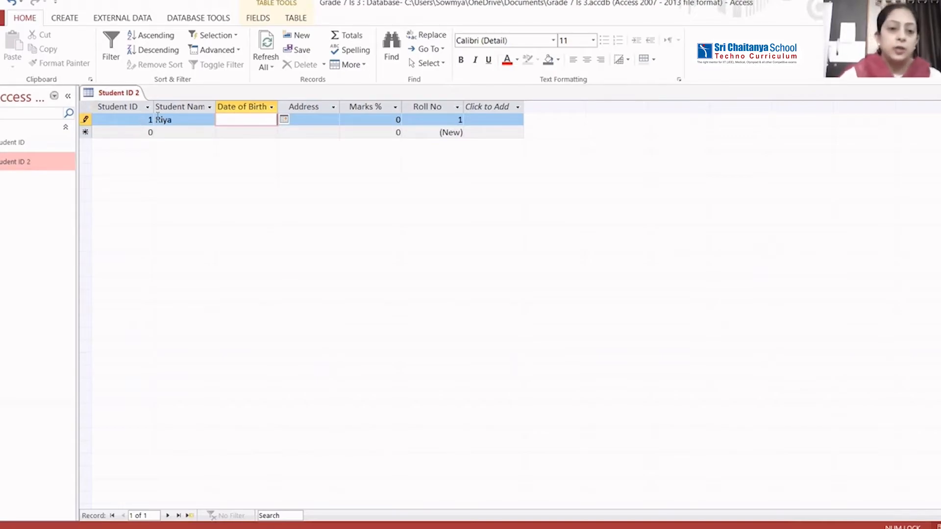
- Pick the student's date of birth from the calendar for the first record
left_click(285, 121)
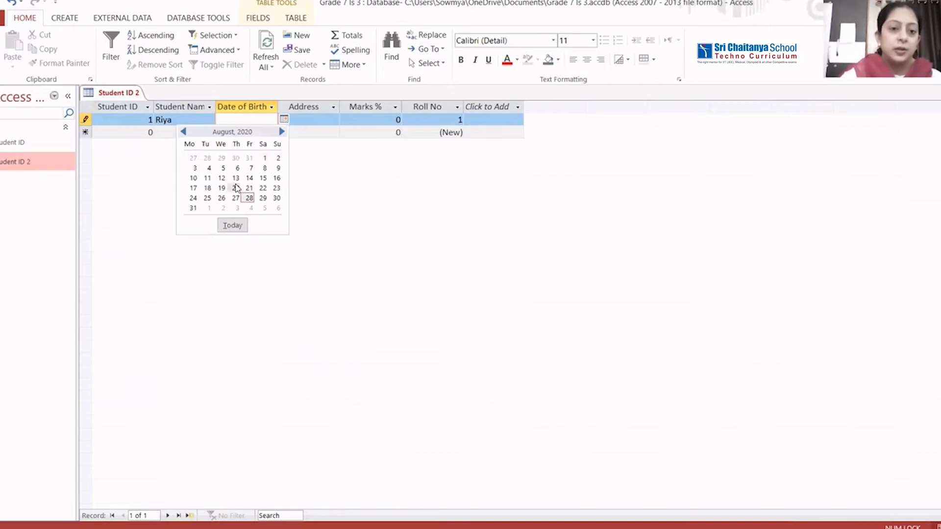
left_click(184, 132)
left_click(184, 132)
left_click(184, 132)
left_click(183, 132)
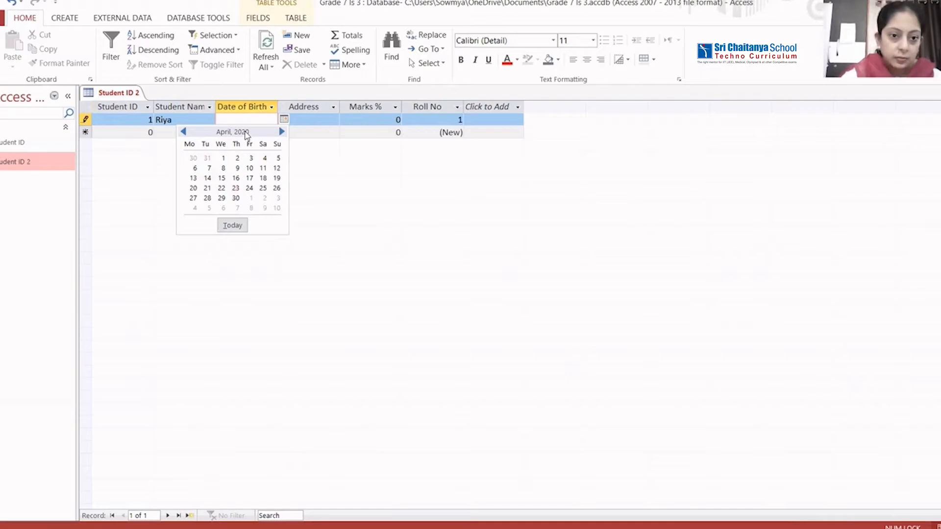
left_click(185, 132)
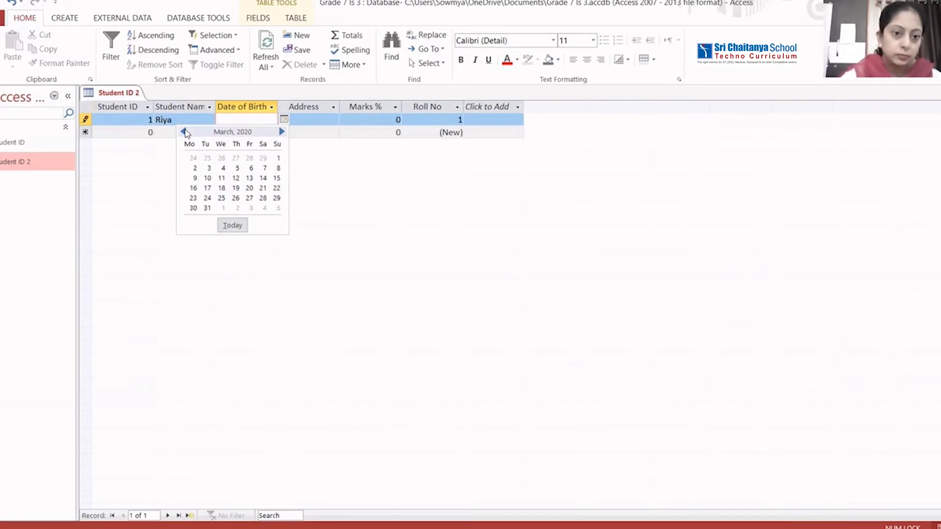
left_click(185, 132)
left_click(185, 132)
left_click(184, 132)
left_click(185, 132)
left_click(185, 132)
left_click(185, 131)
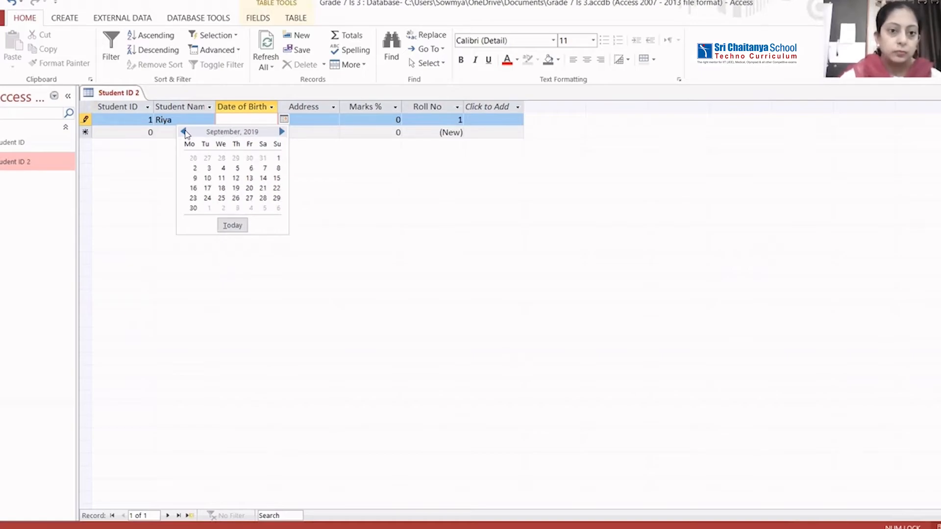
double_click(185, 131)
triple_click(185, 132)
triple_click(185, 132)
double_click(185, 131)
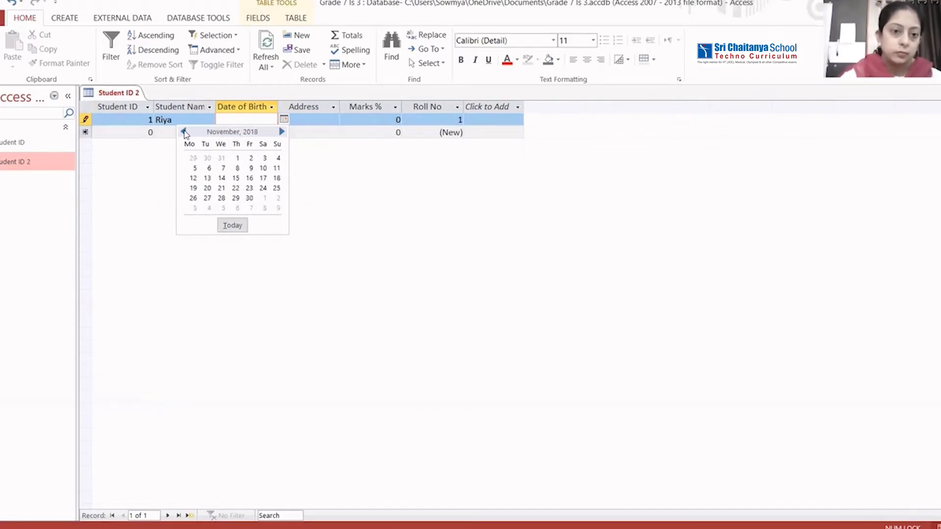
triple_click(185, 132)
left_click(185, 132)
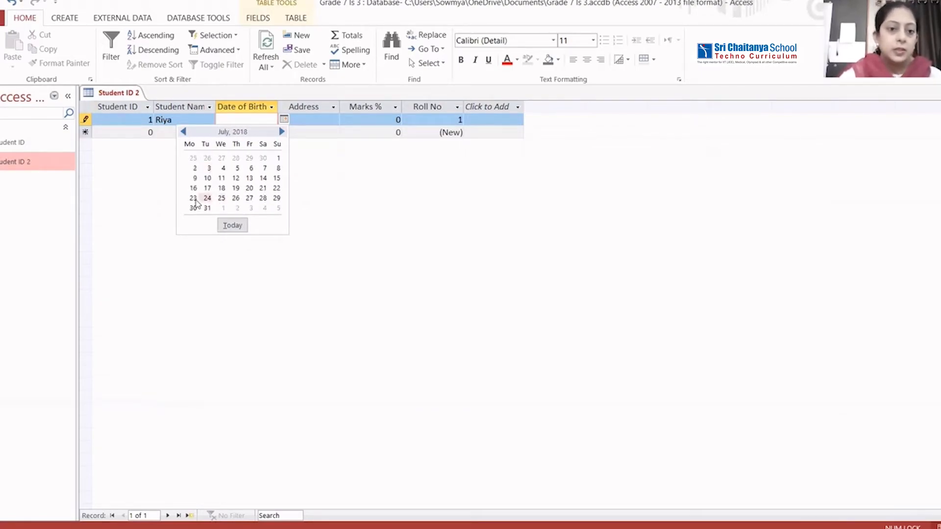
left_click(209, 168)
- Fill in the student's address in the first record and set Marks % to 95
left_click(326, 121)
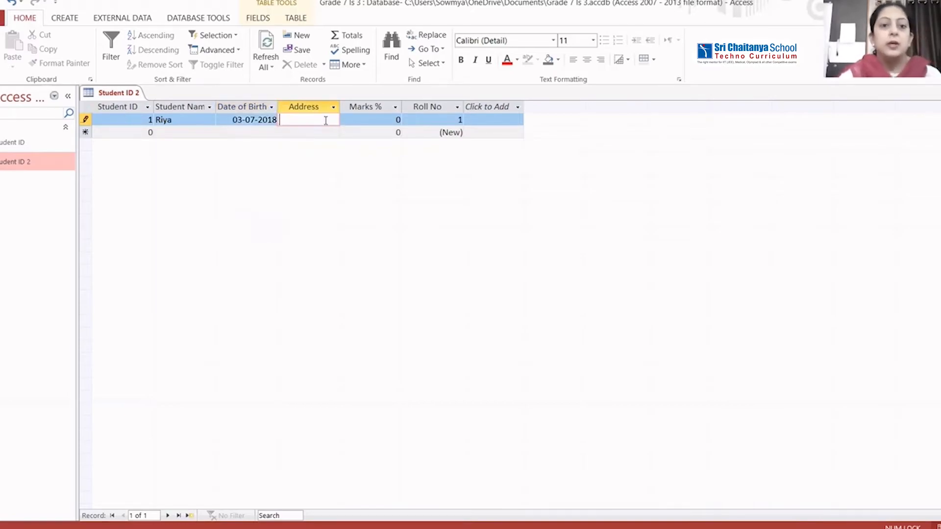
type("Ban")
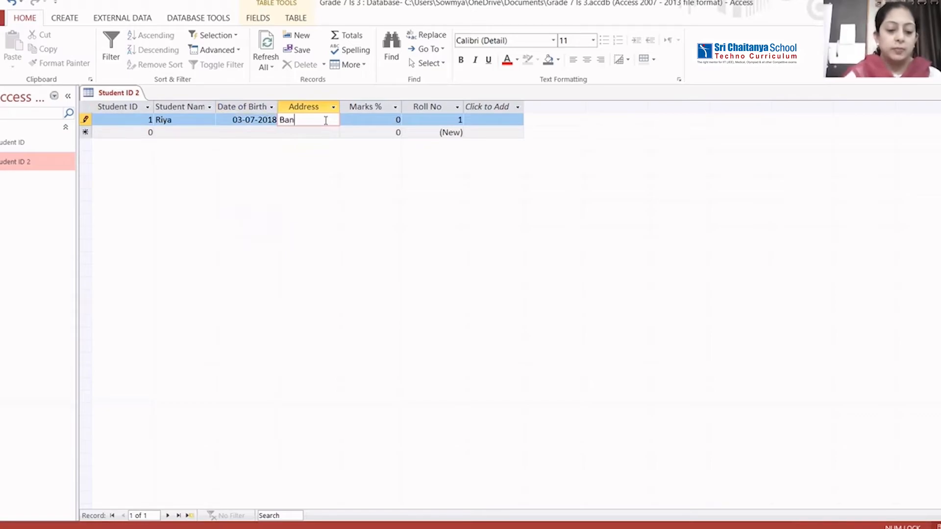
type("galore")
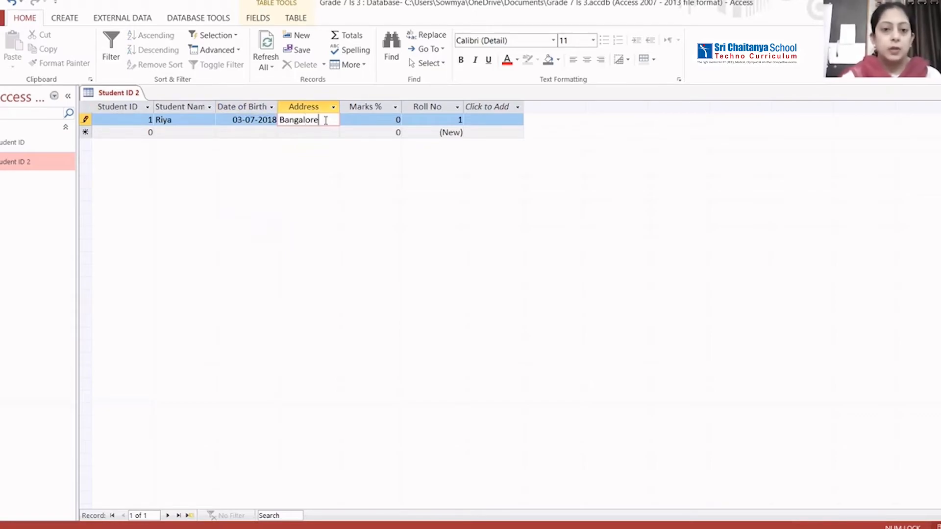
left_click(397, 122)
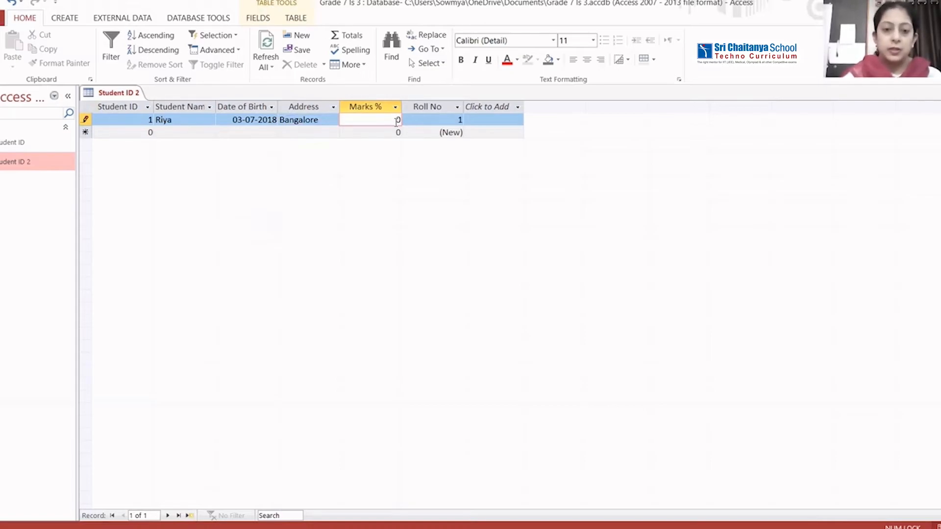
type("95")
key("BackSpace")
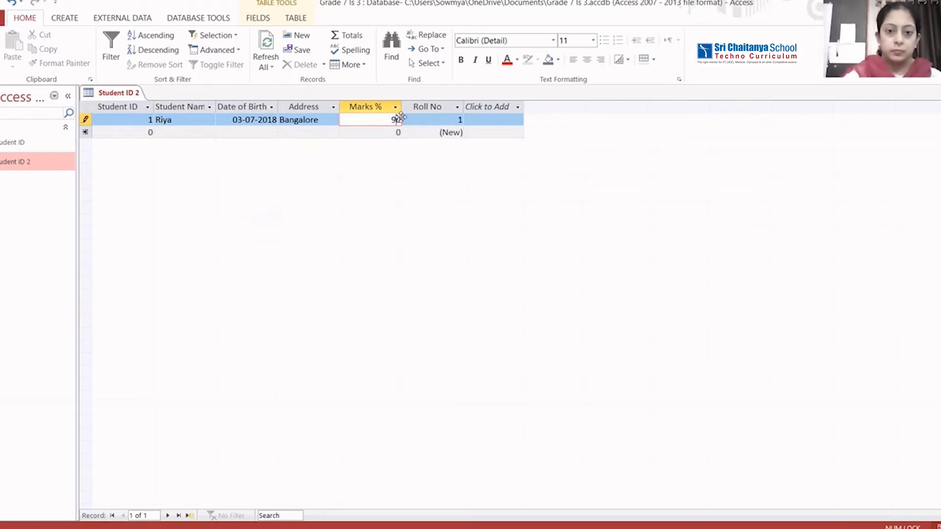
key("Delete")
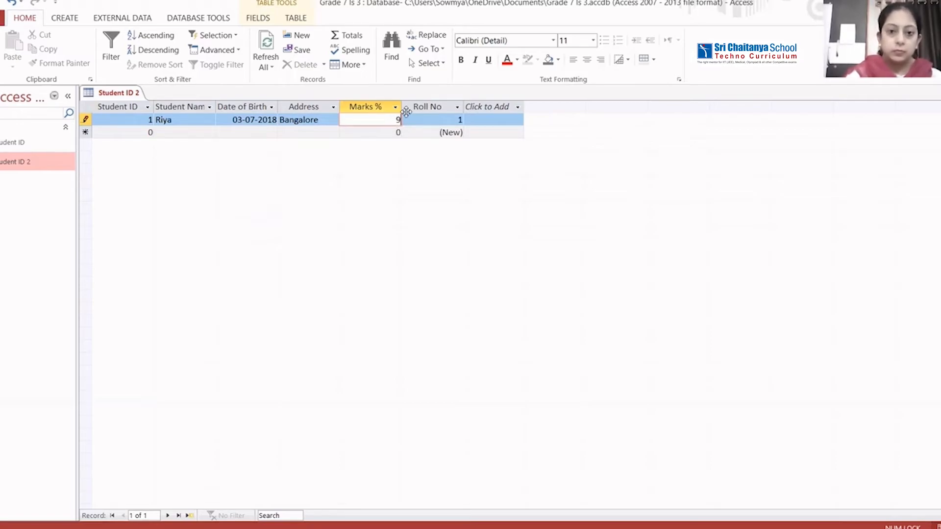
type("5")
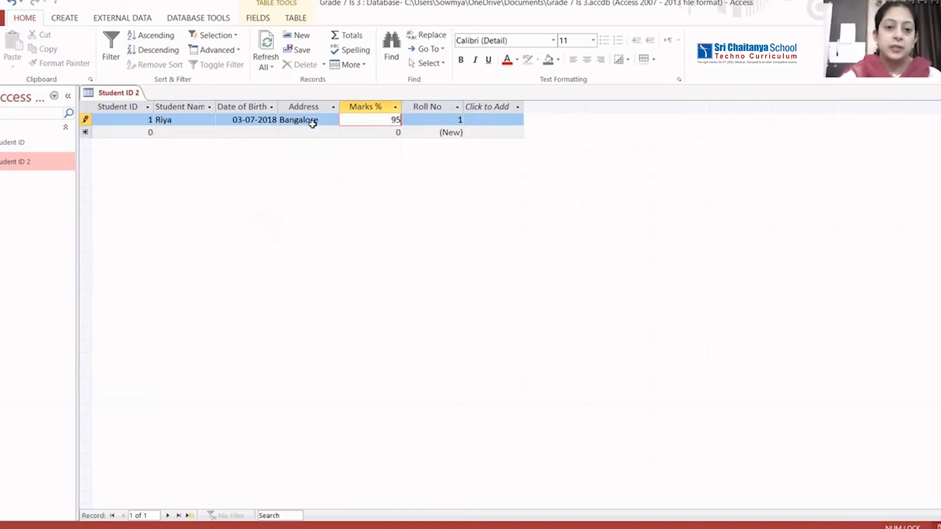
- Start a second record with Student ID 2 and the student's first name
left_click(153, 132)
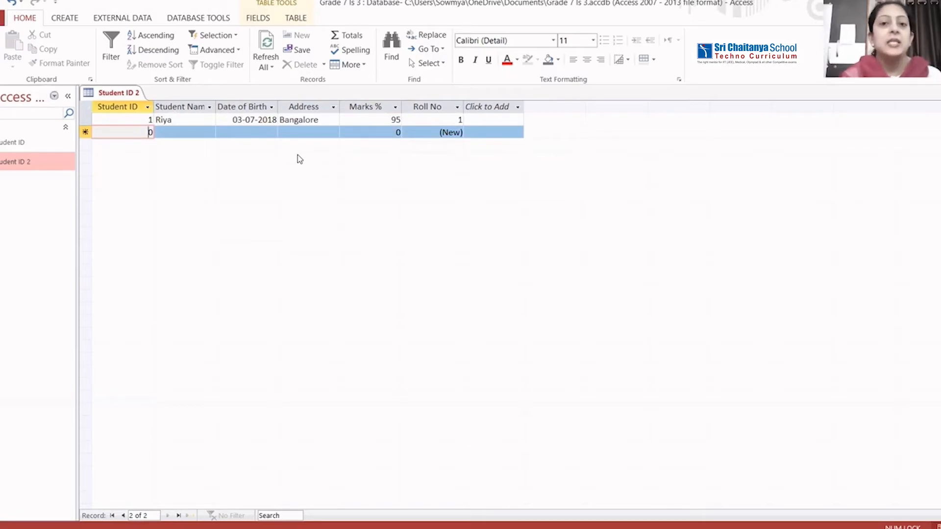
type("2")
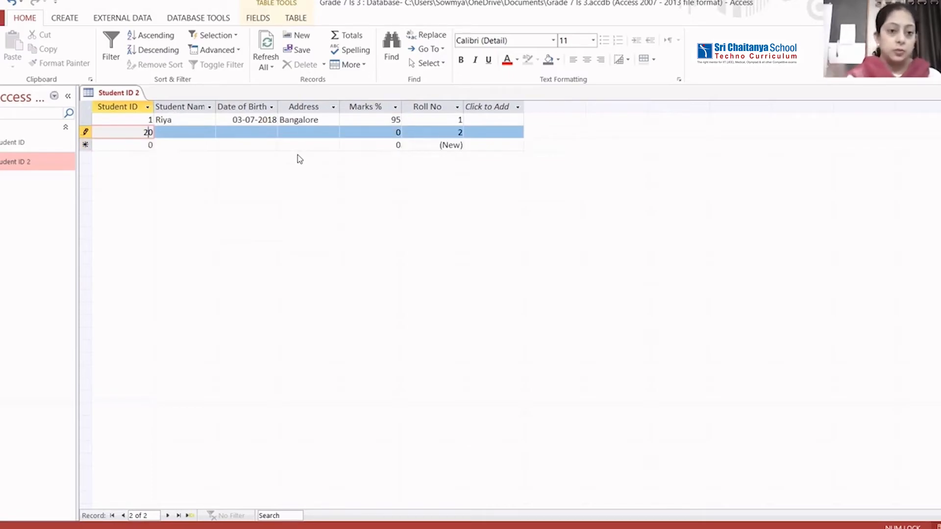
key("Delete")
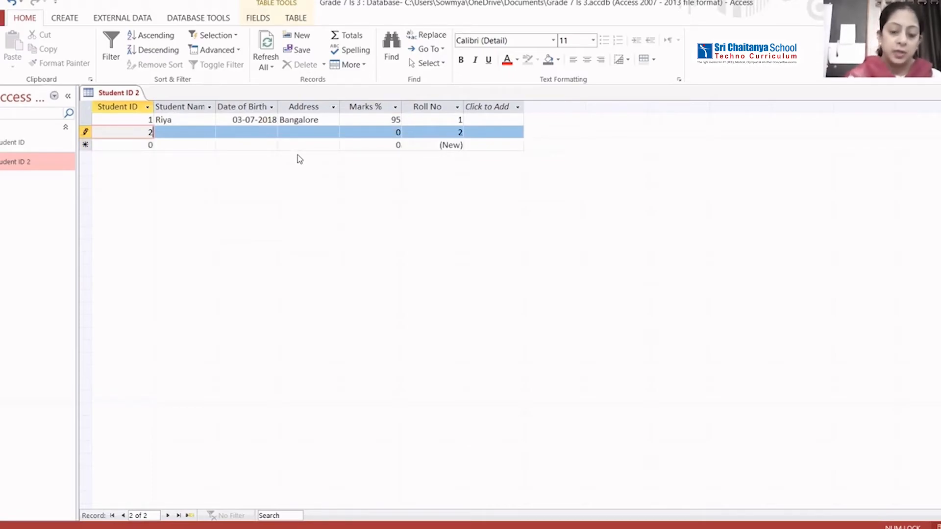
key("Tab")
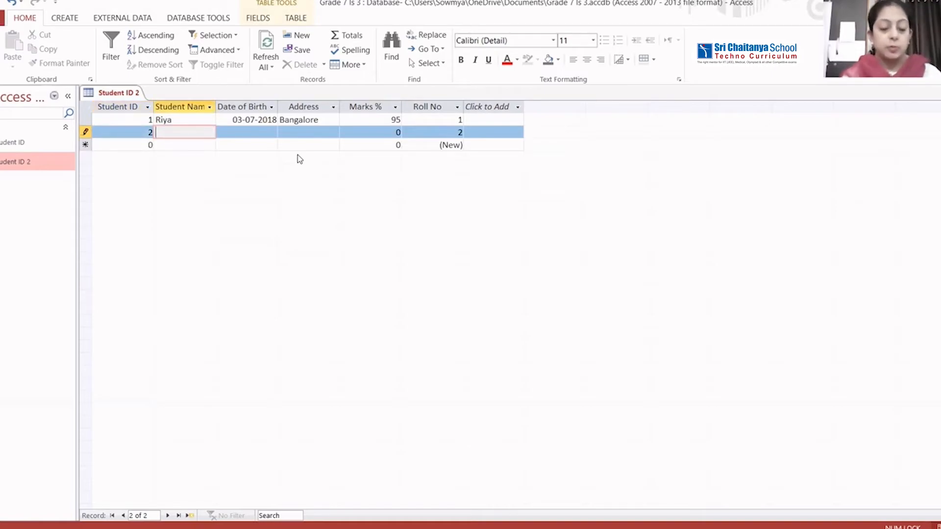
type("A")
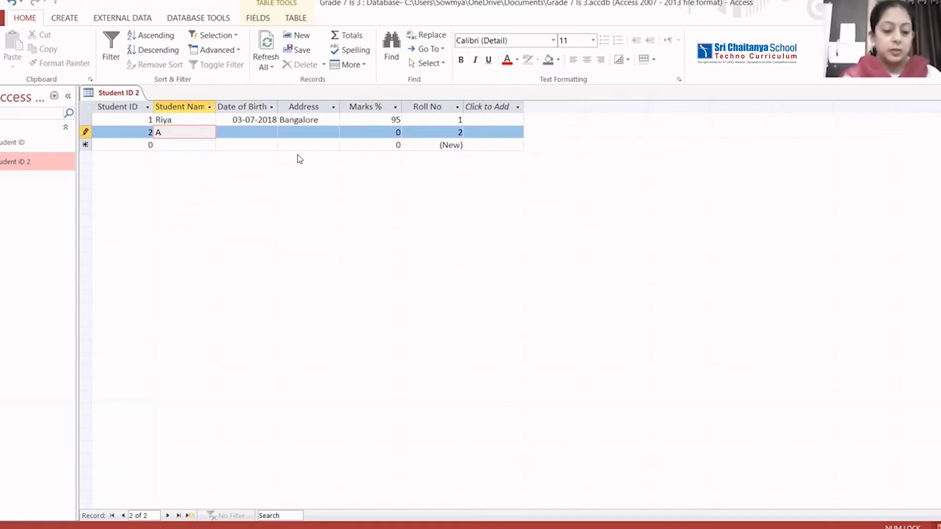
type("rya")
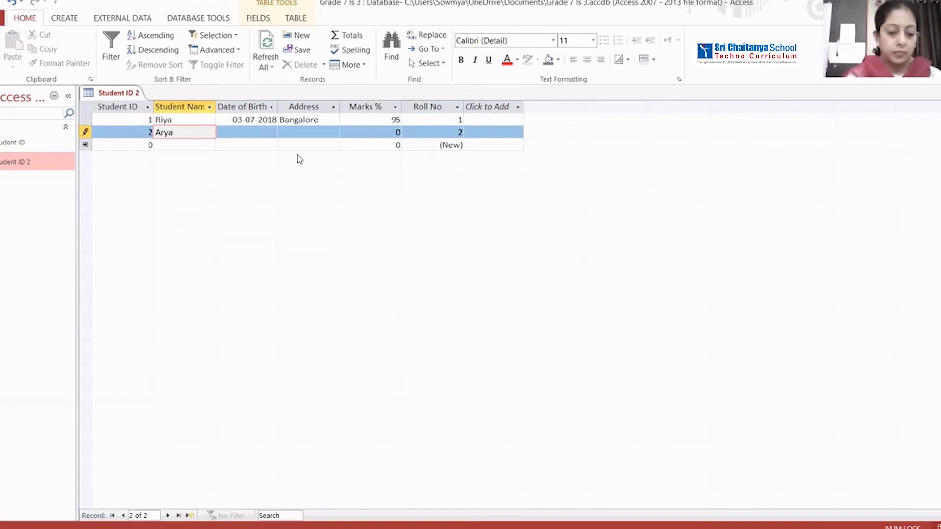
- Complete the student's first name and enter the date of birth in the second record
type("n")
key("Tab")
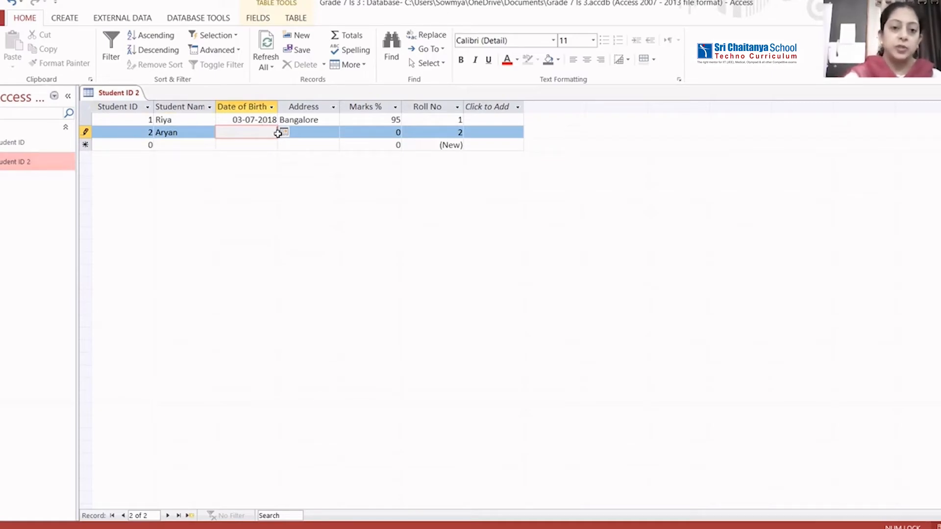
type("12-12-")
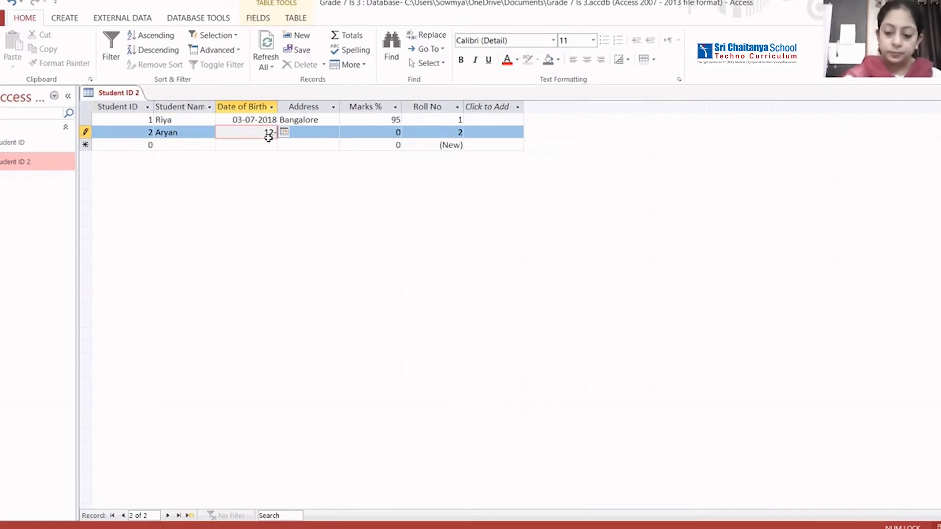
type("07")
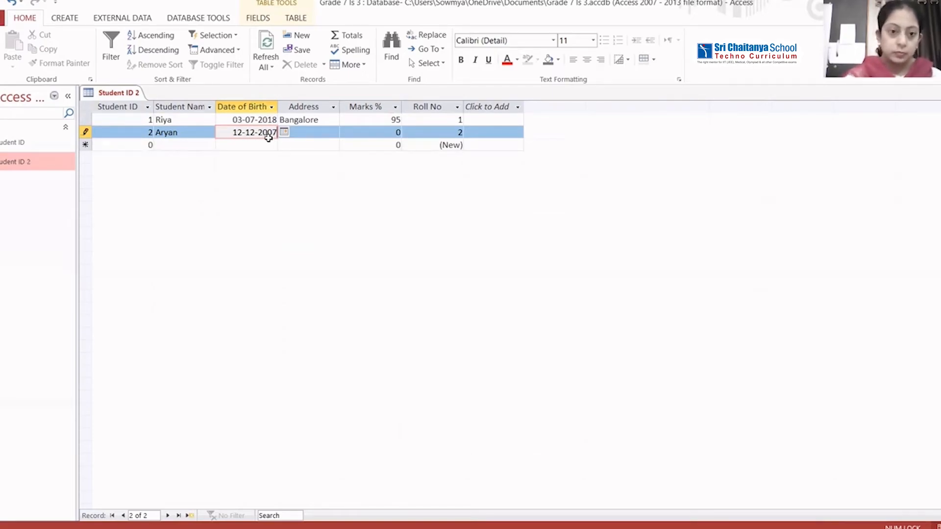
- Complete the second record with the student's address and a Marks % of 87, and save the Student ID 2 table
left_click(310, 133)
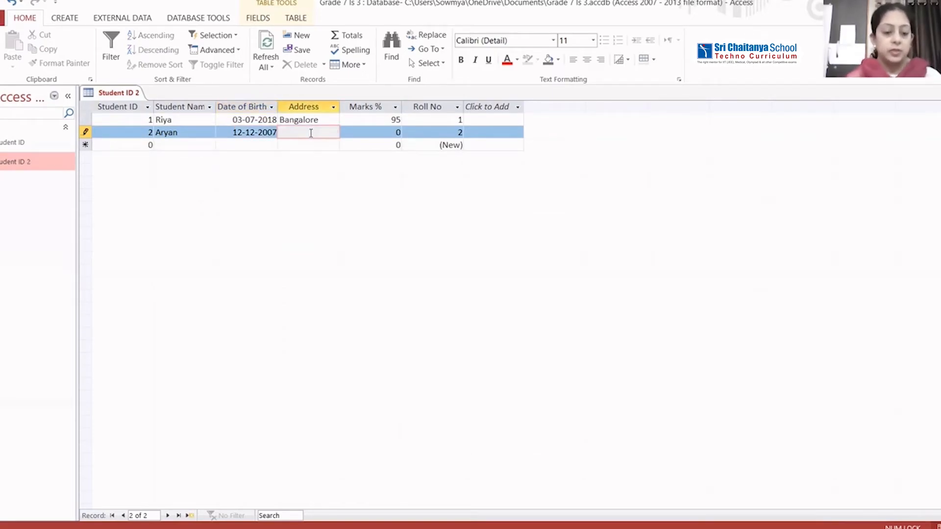
type("Hyderabad")
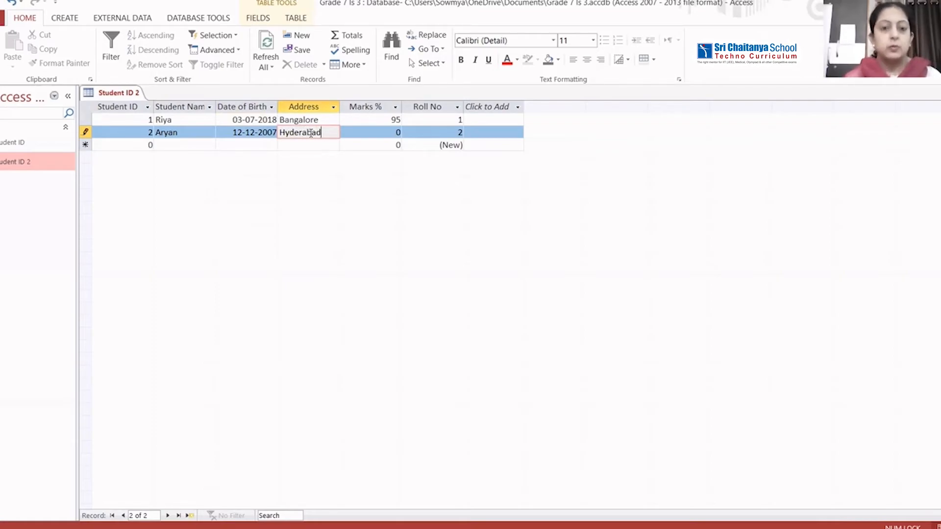
key("Tab")
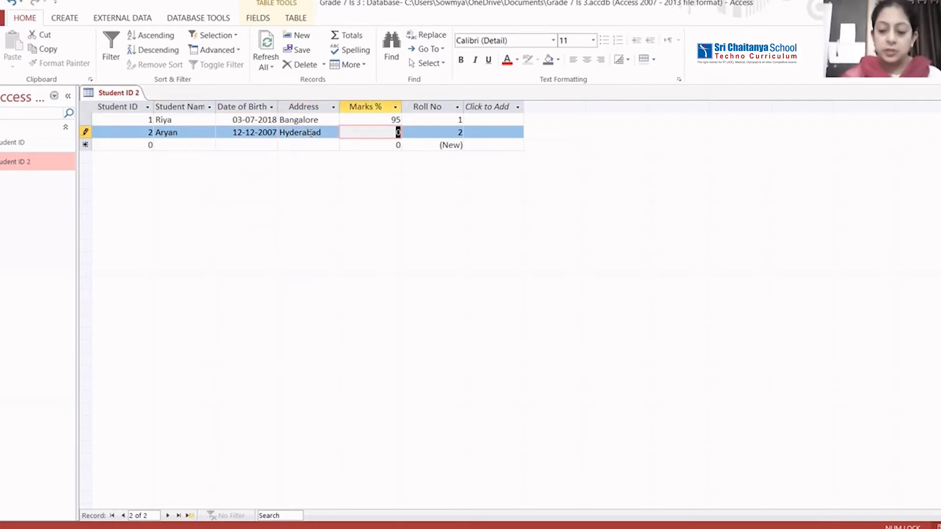
type("87")
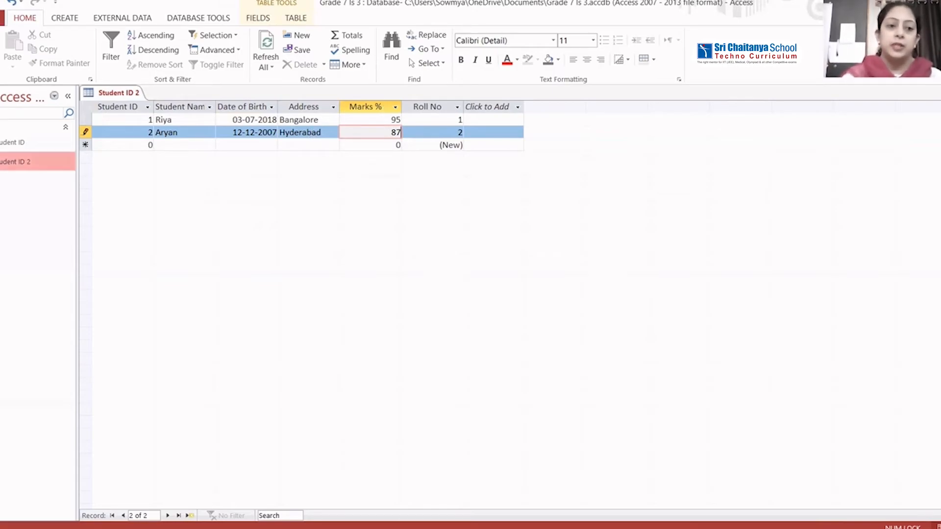
right_click(129, 95)
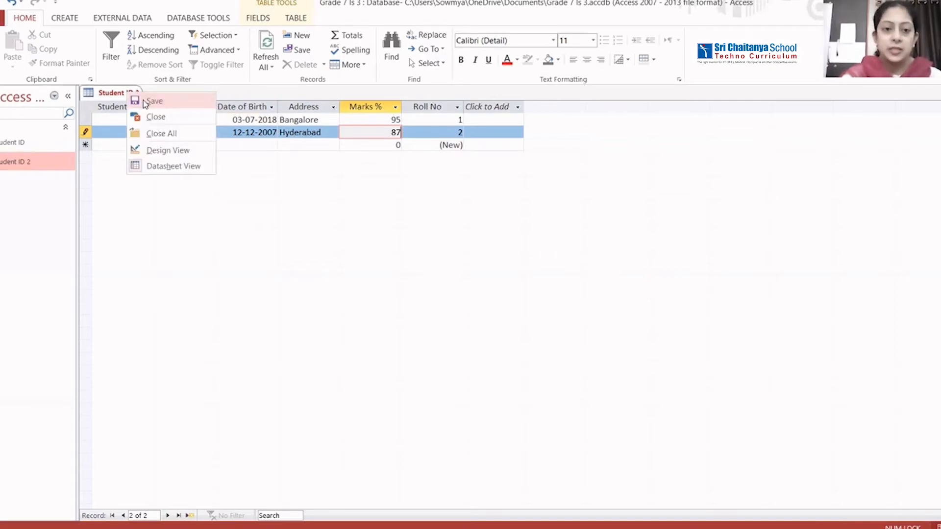
left_click(152, 100)
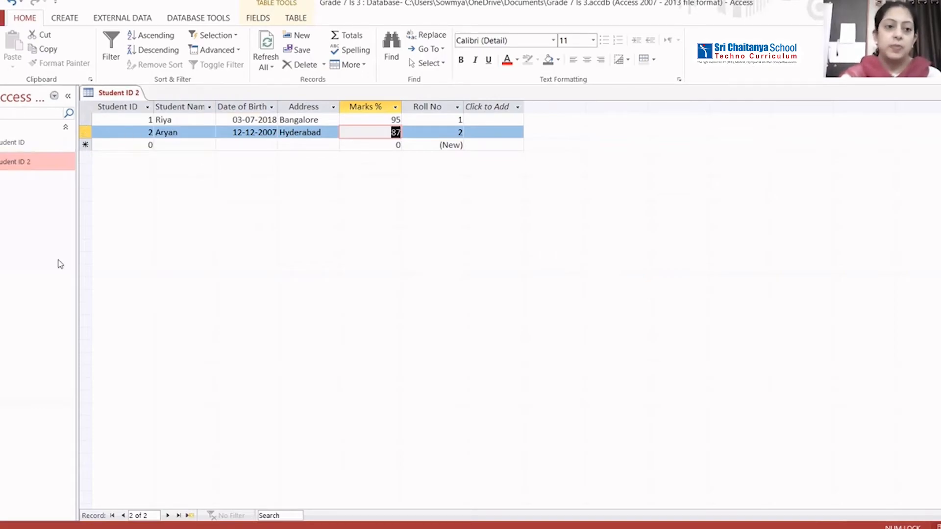
left_click(17, 143)
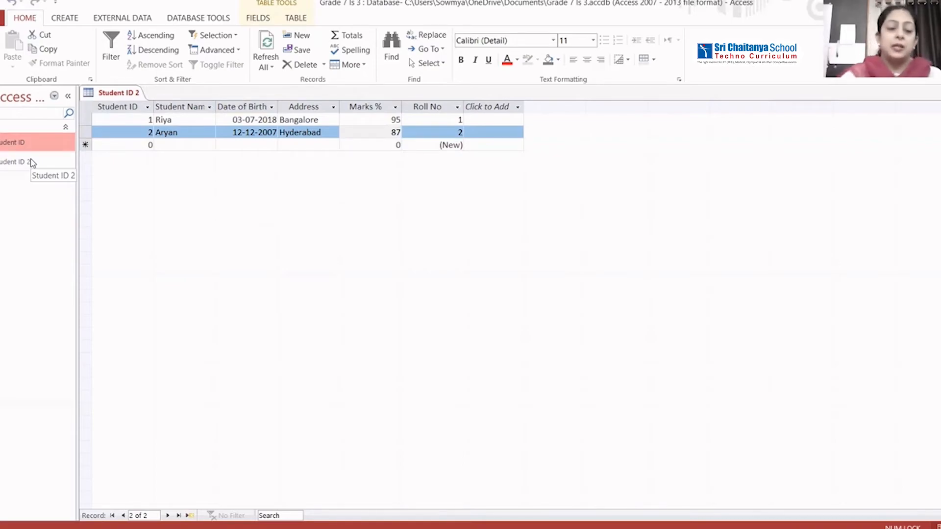
left_click(14, 167)
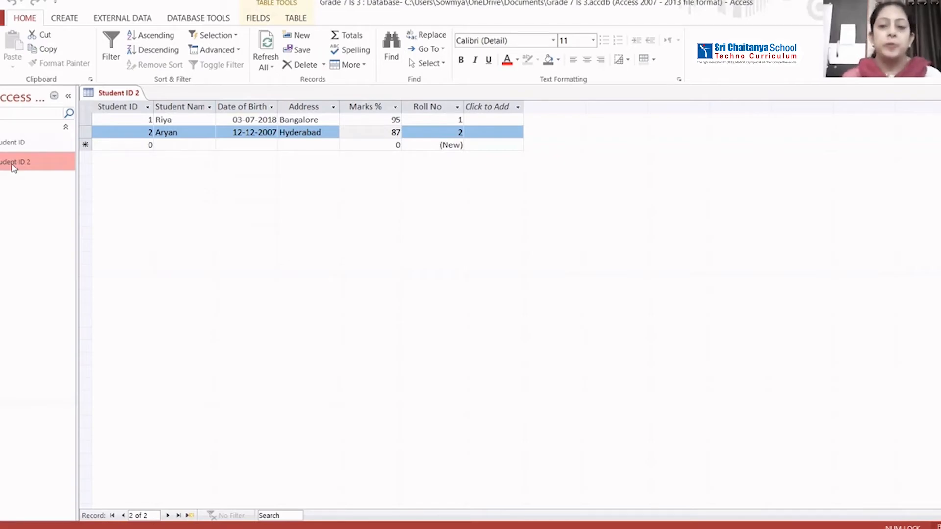
left_click(66, 18)
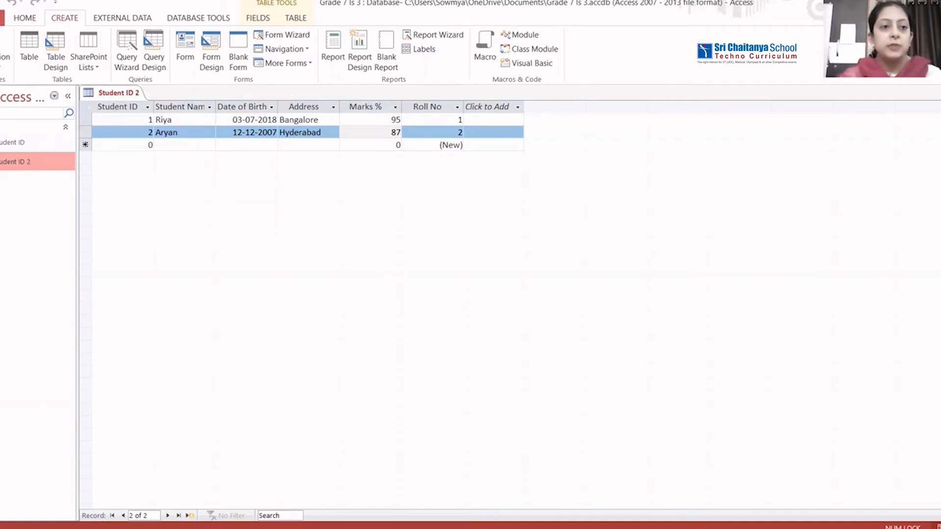
- Save the Grade 7 ls 3 database and close it
left_click(3, 17)
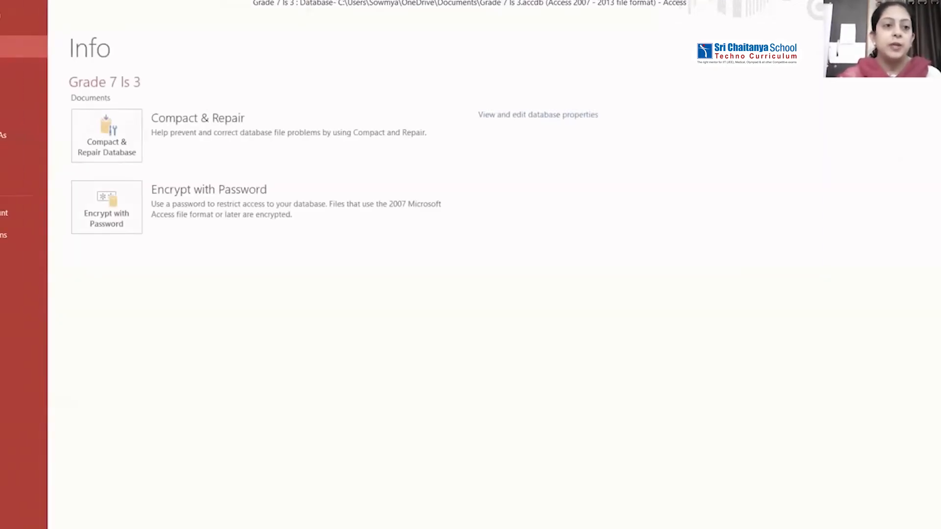
left_click(5, 121)
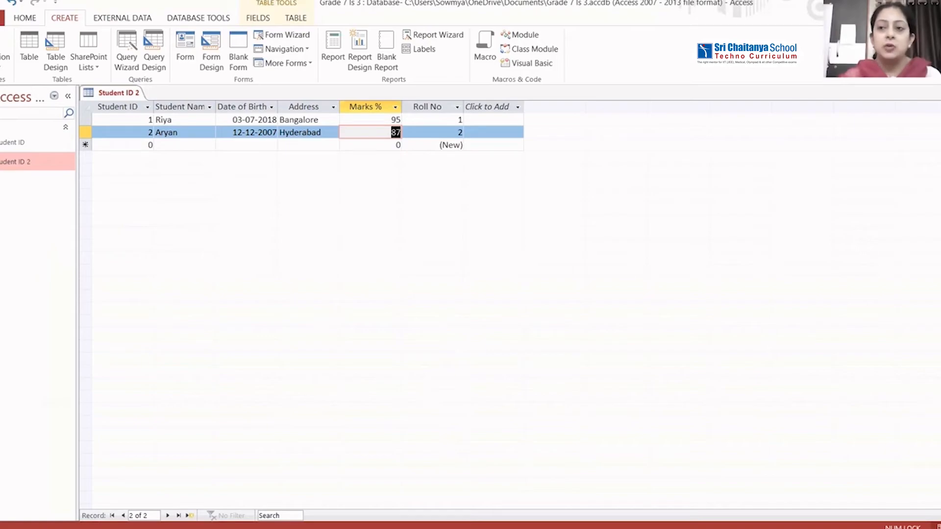
key("alt+F4")
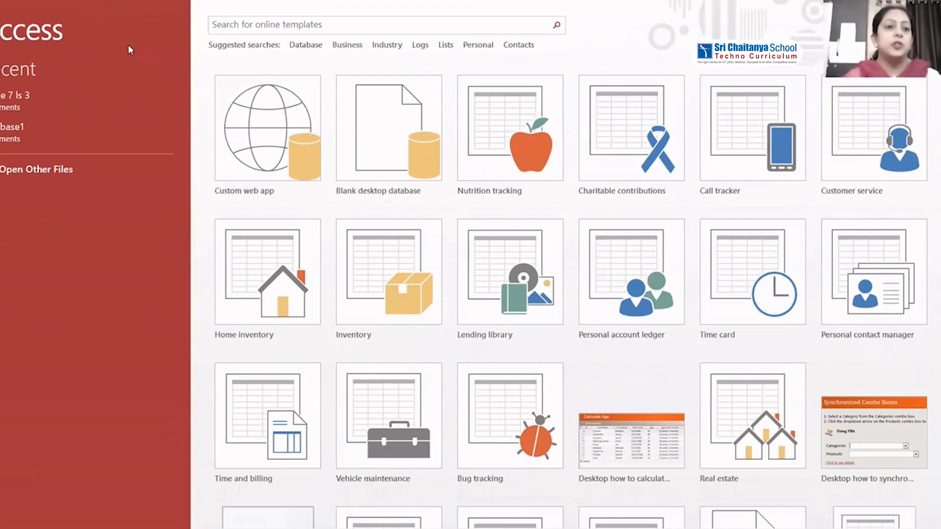
- Reopen the recent database Grade 7 ls 3 and open its Student ID and Student ID 2 tables
left_click(7, 103)
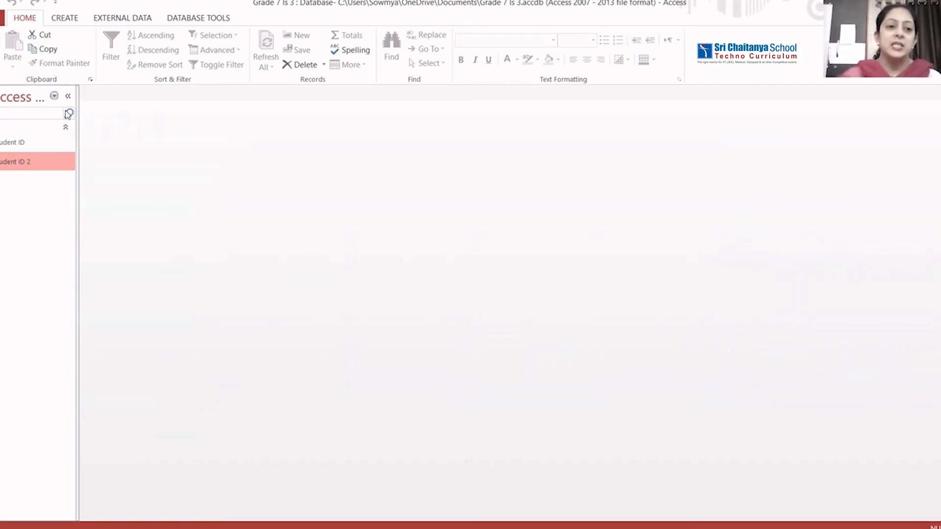
left_click(26, 140)
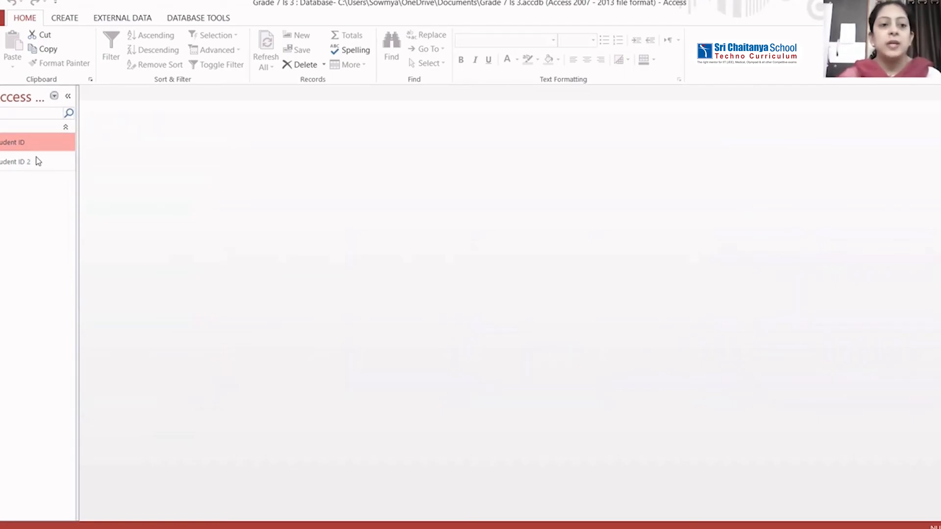
left_click(34, 159)
left_click(27, 145)
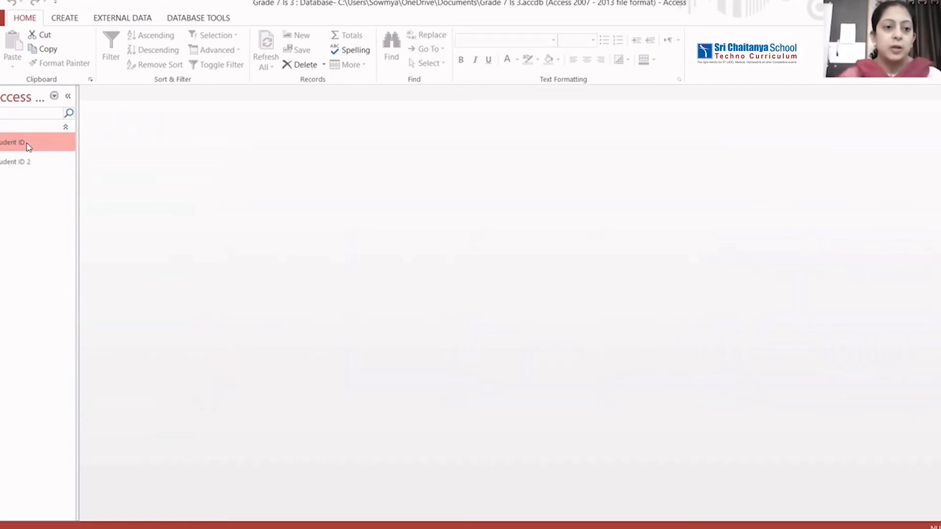
double_click(27, 143)
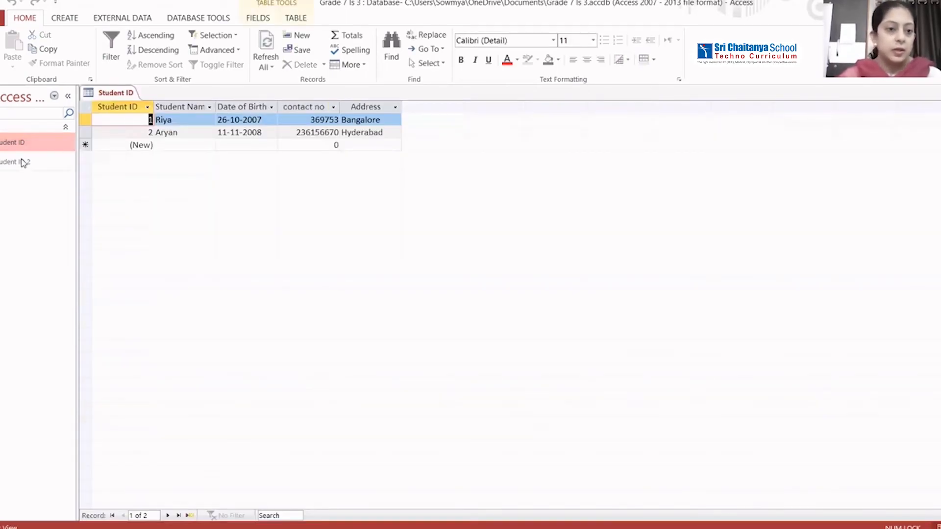
double_click(32, 160)
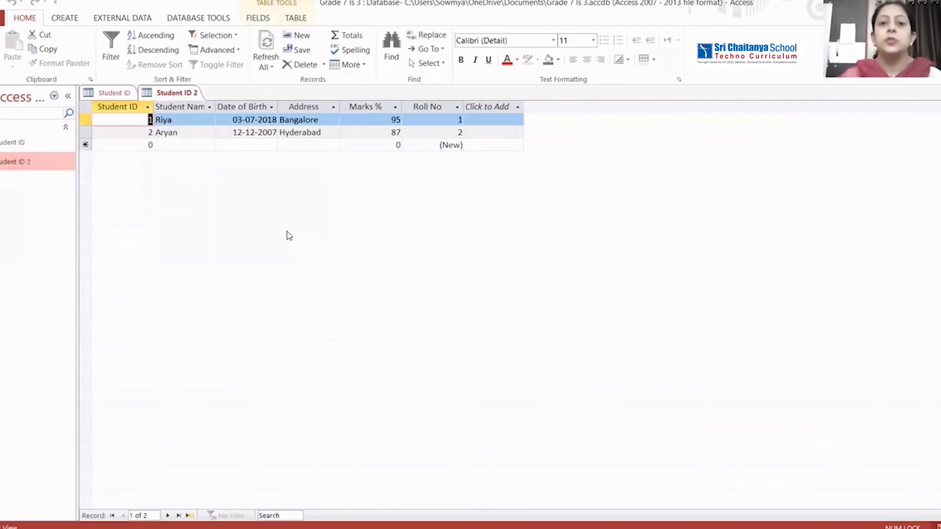